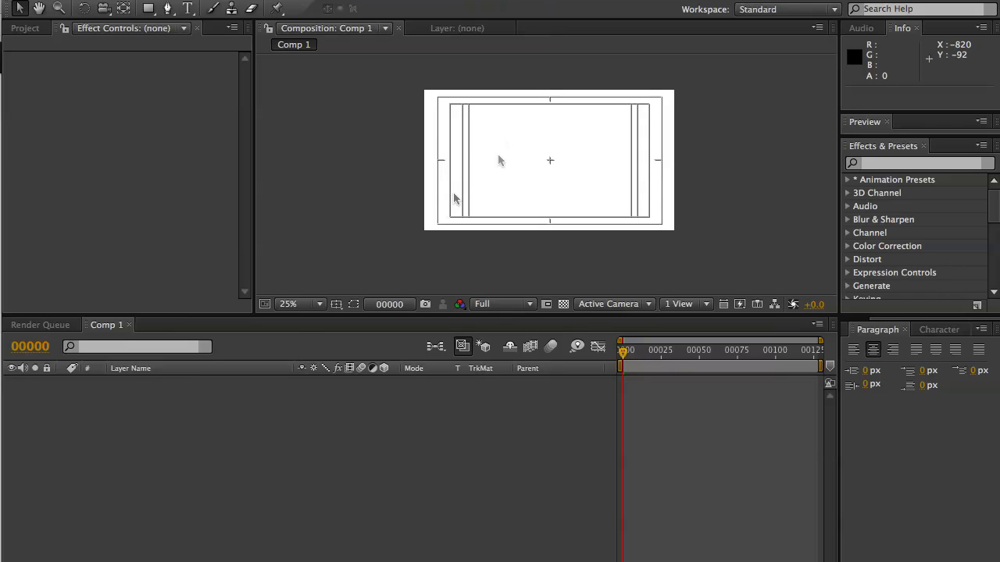
# Step: Create a new text layer in Comp 1 reading TARGET
pyautogui.hotkey('ctrl', 't')
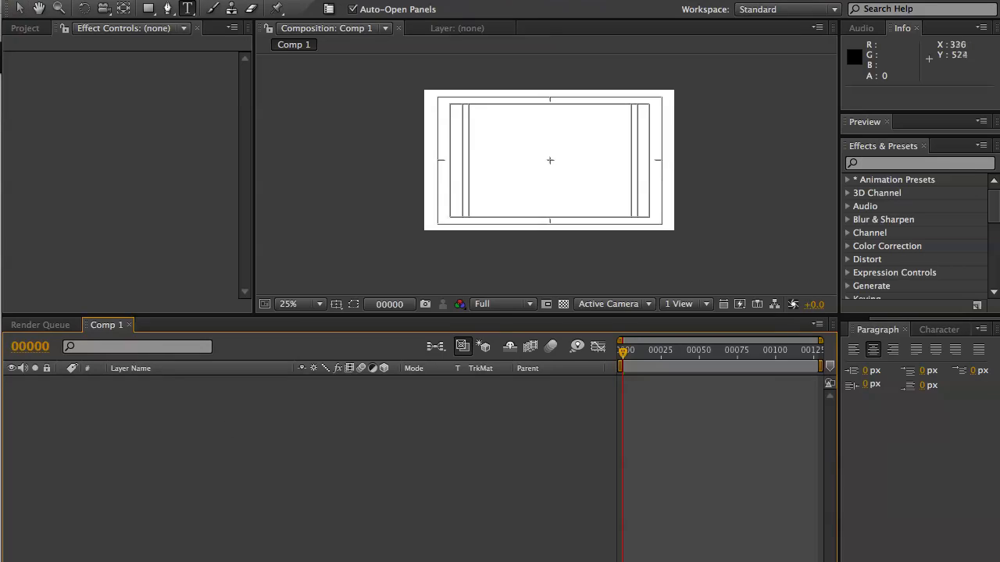
pyautogui.click(473, 188)
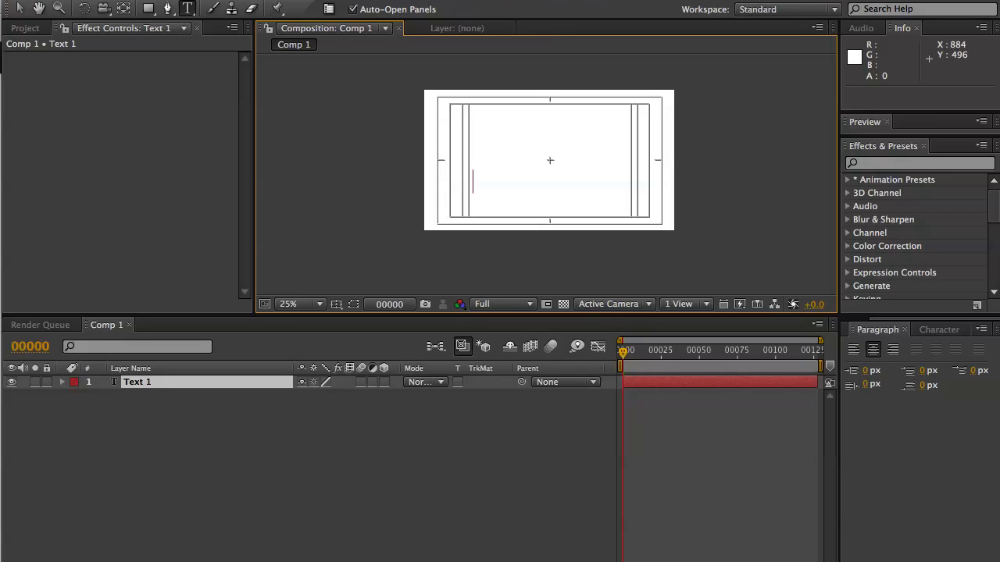
pyautogui.write('TARGET')
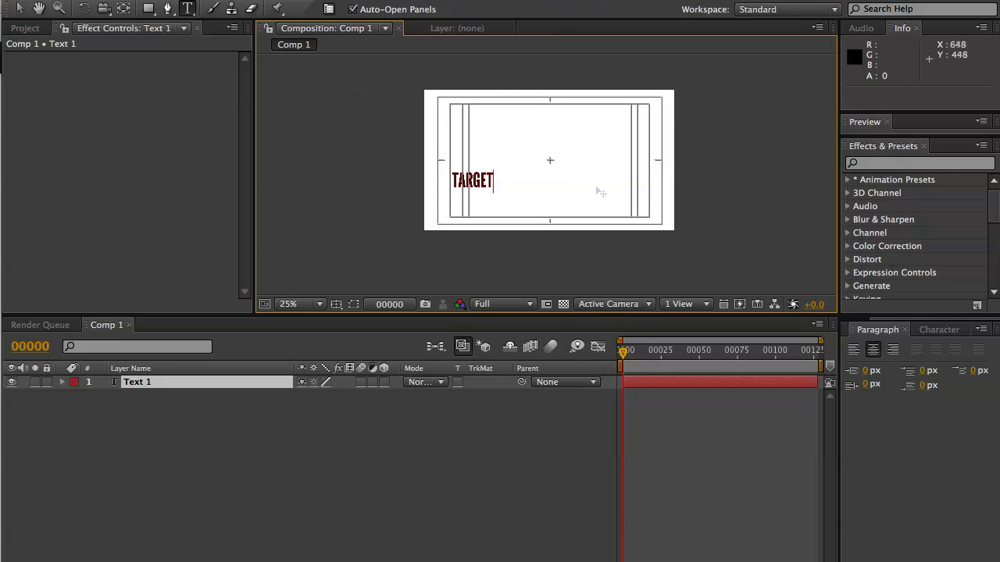
pyautogui.click(17, 10)
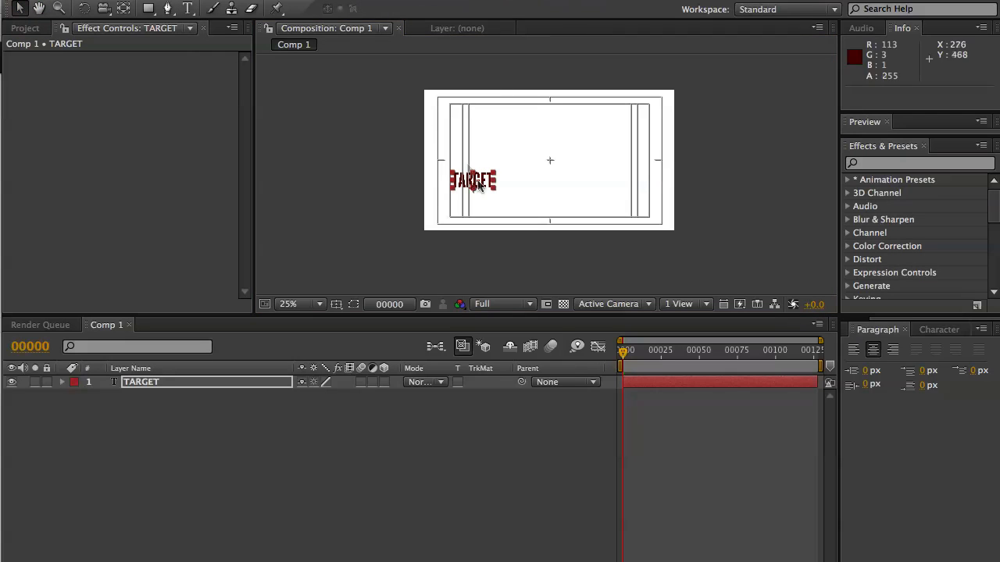
# Step: Move the TARGET text to the frame centre at 632, 392 and zoom the view back to 50%
pyautogui.moveTo(478, 183); pyautogui.dragTo(555, 162)
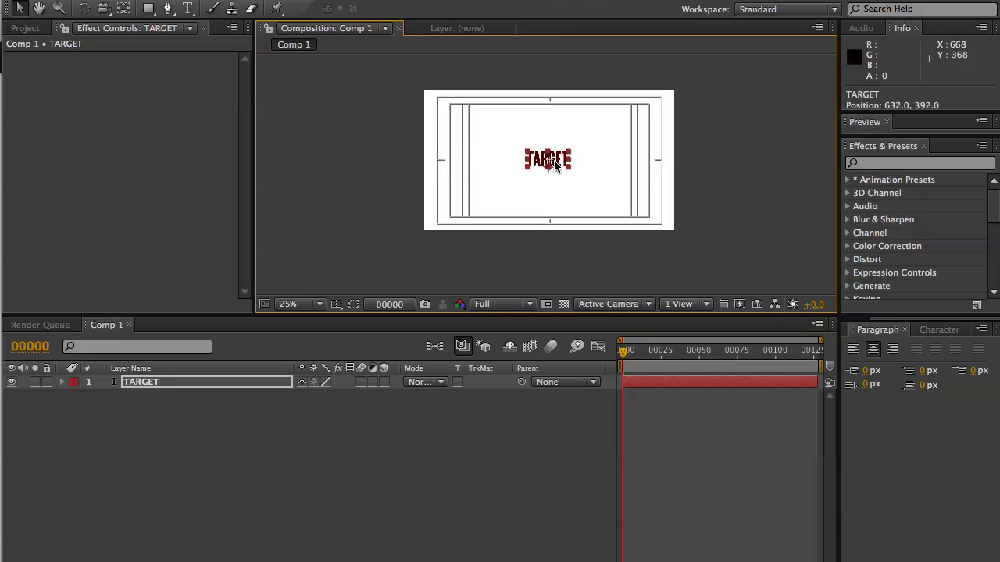
pyautogui.press('/')
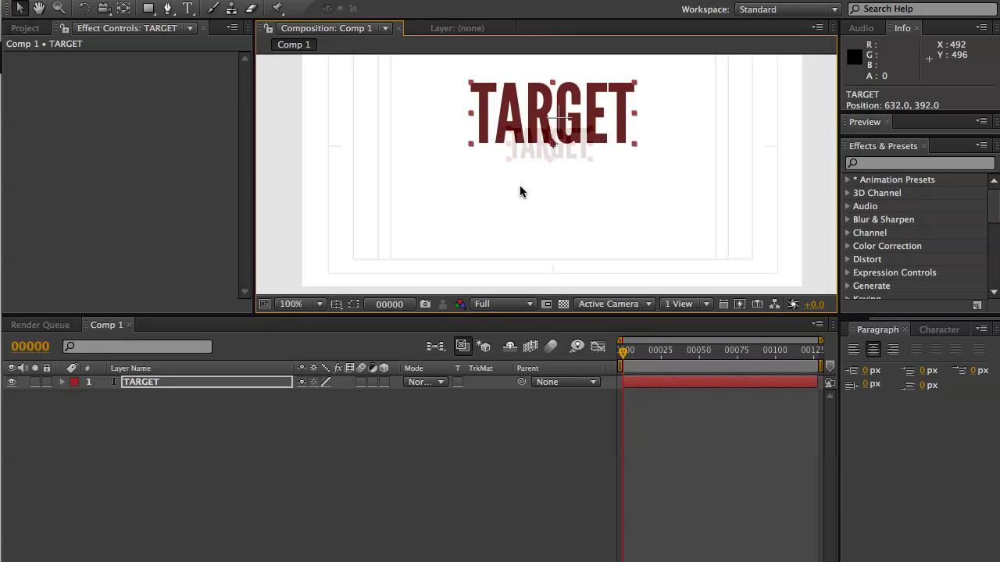
pyautogui.press('h')
pyautogui.moveTo(534, 200); pyautogui.dragTo(531, 241)
pyautogui.press('v')
pyautogui.press(',')
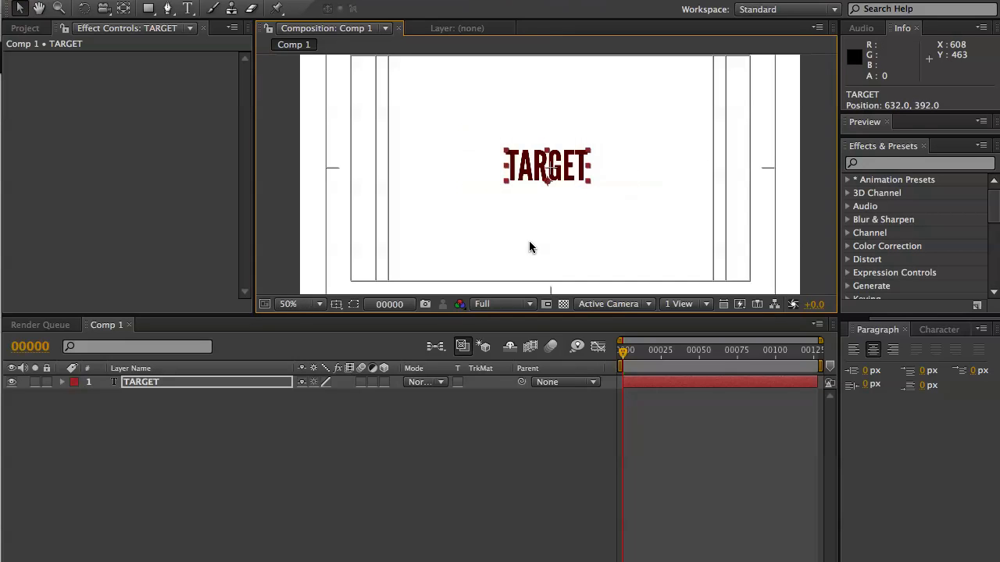
# Step: Duplicate the TARGET text layer twice
pyautogui.click(164, 431)
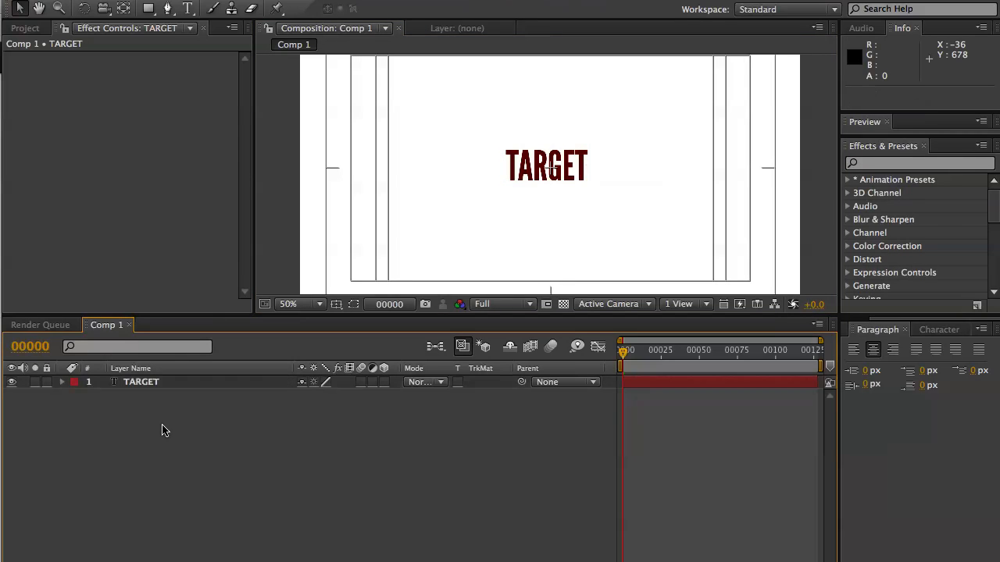
pyautogui.rightClick(164, 425)
pyautogui.moveTo(186, 435)
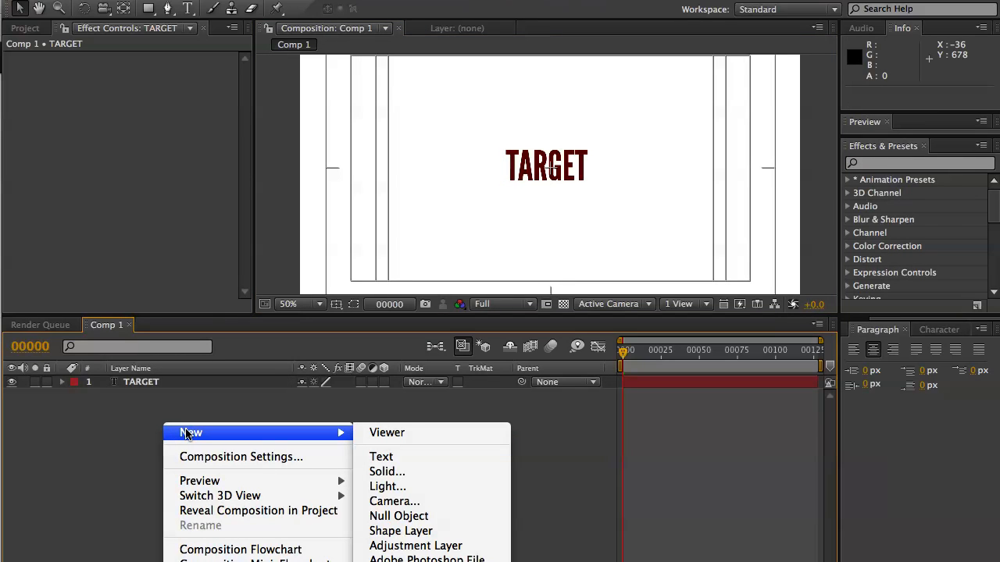
pyautogui.click(164, 398)
pyautogui.click(163, 388)
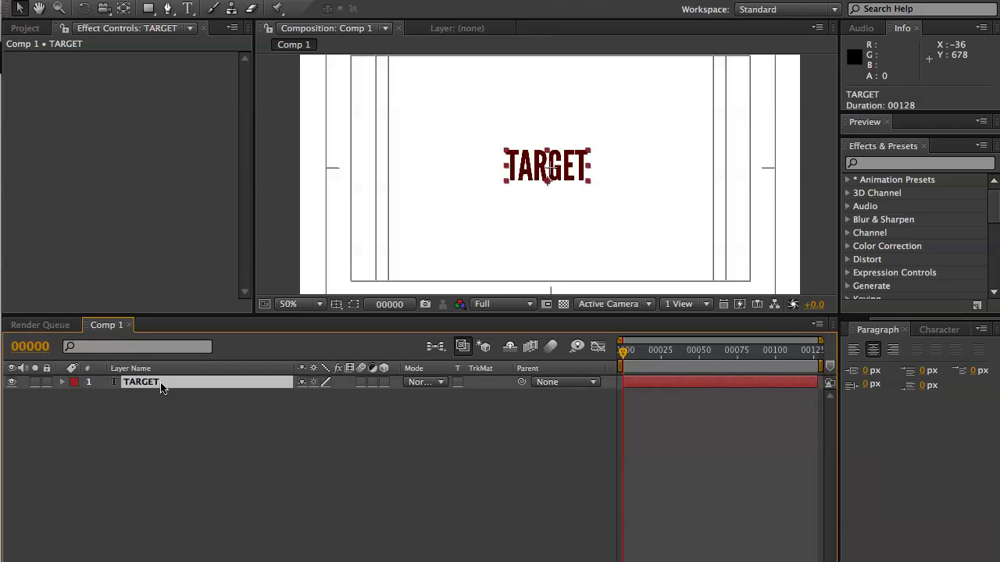
pyautogui.hotkey('ctrl', 'd')
pyautogui.hotkey('ctrl', 'd')
# Step: Rename the copies CLOSE and FAR, then make all three text layers 3D
pyautogui.click(171, 396)
pyautogui.press('Return')
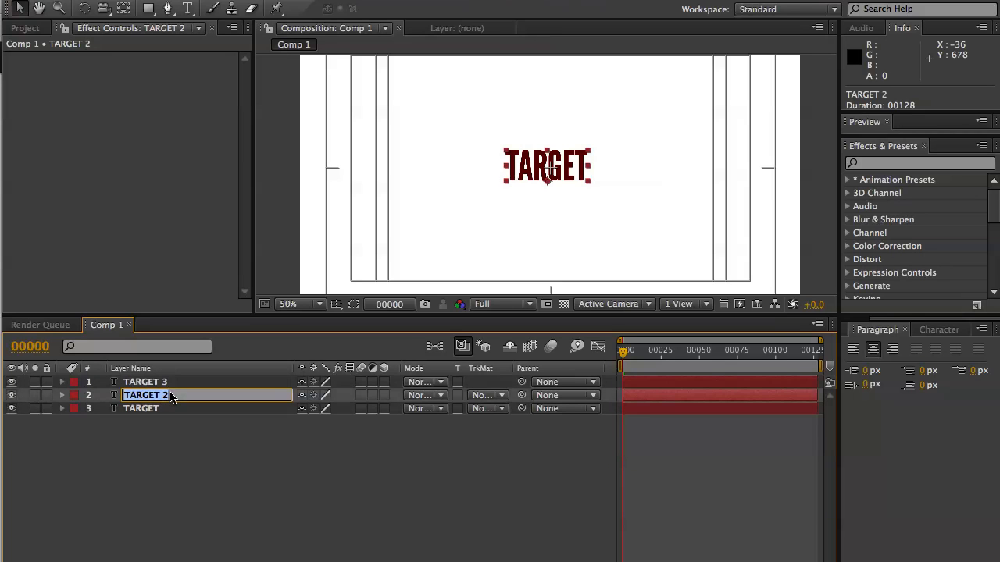
pyautogui.write('CLOSE')
pyautogui.press('Return')
pyautogui.click(167, 382)
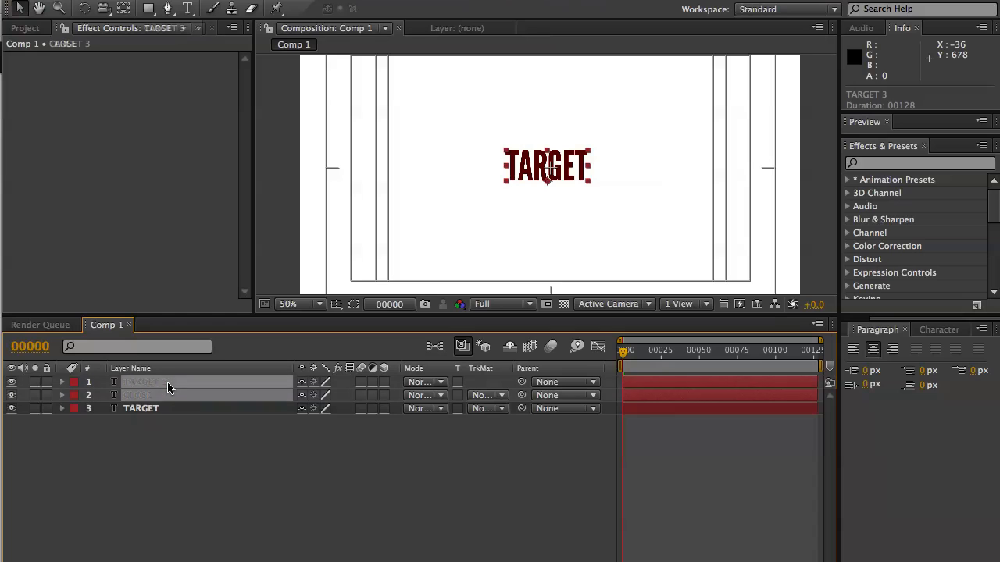
pyautogui.press('Return')
pyautogui.write('R')
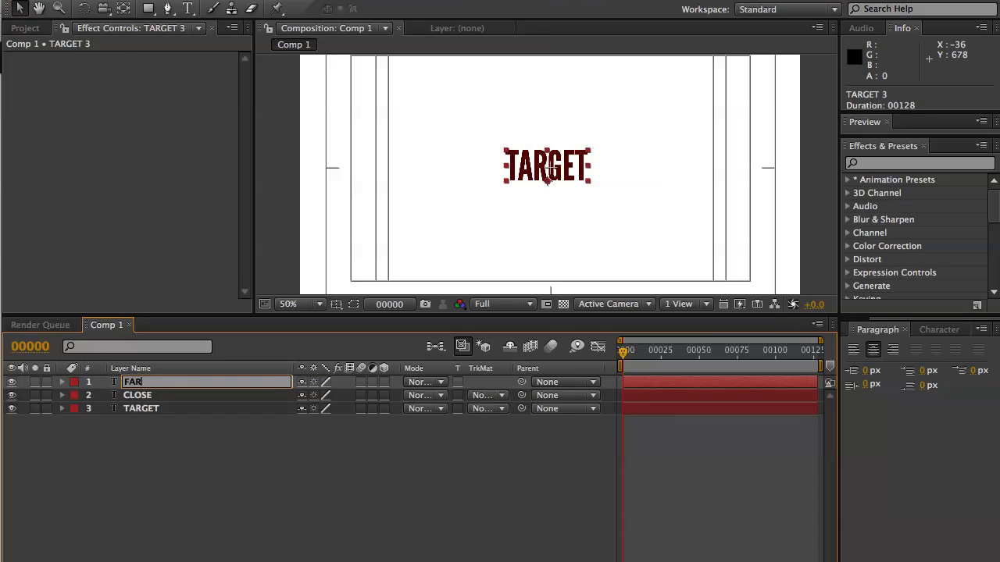
pyautogui.press('Return')
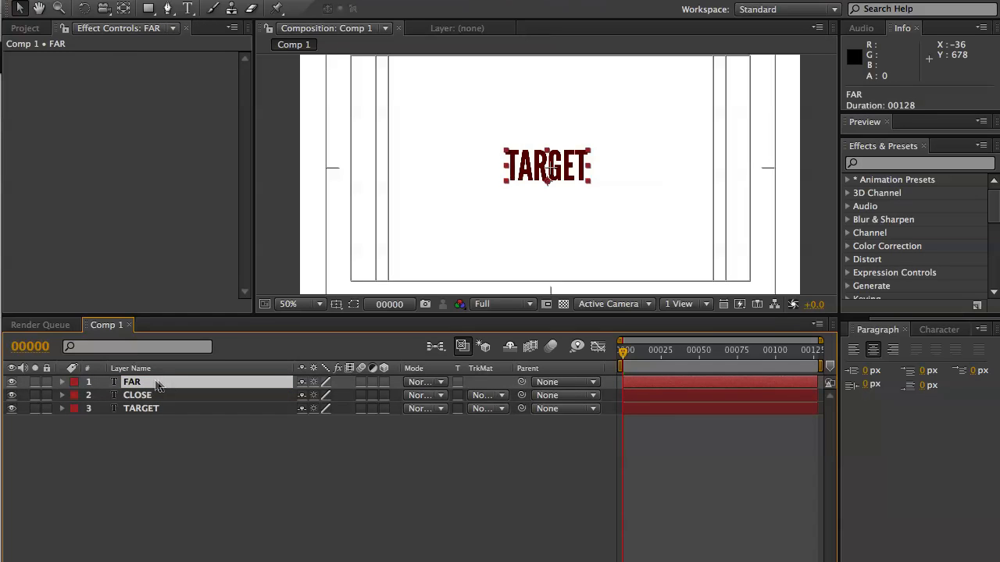
pyautogui.hotkey('ctrl', 'a')
pyautogui.click(383, 386)
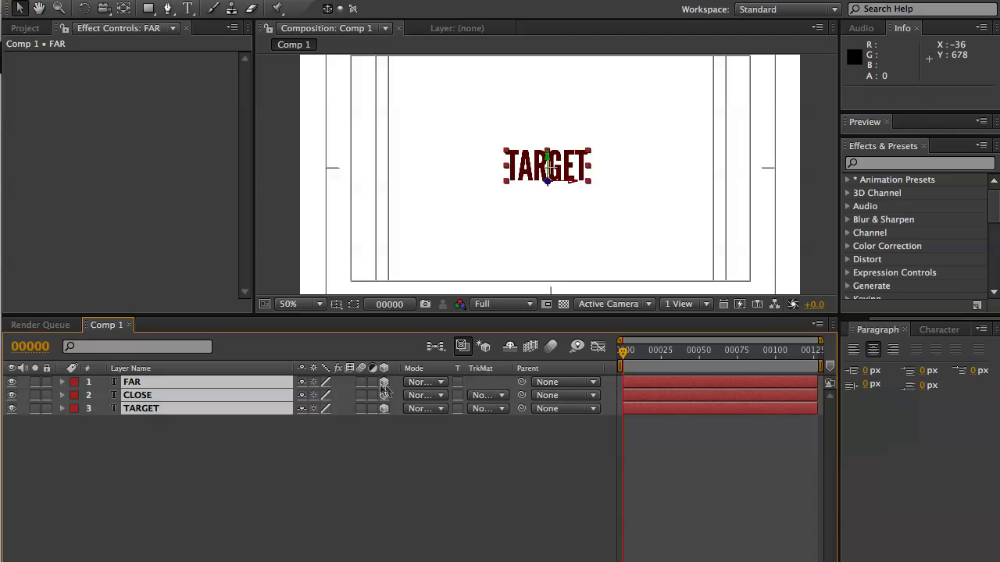
# Step: Push the FAR layer back to Position Z 1000
pyautogui.click(286, 461)
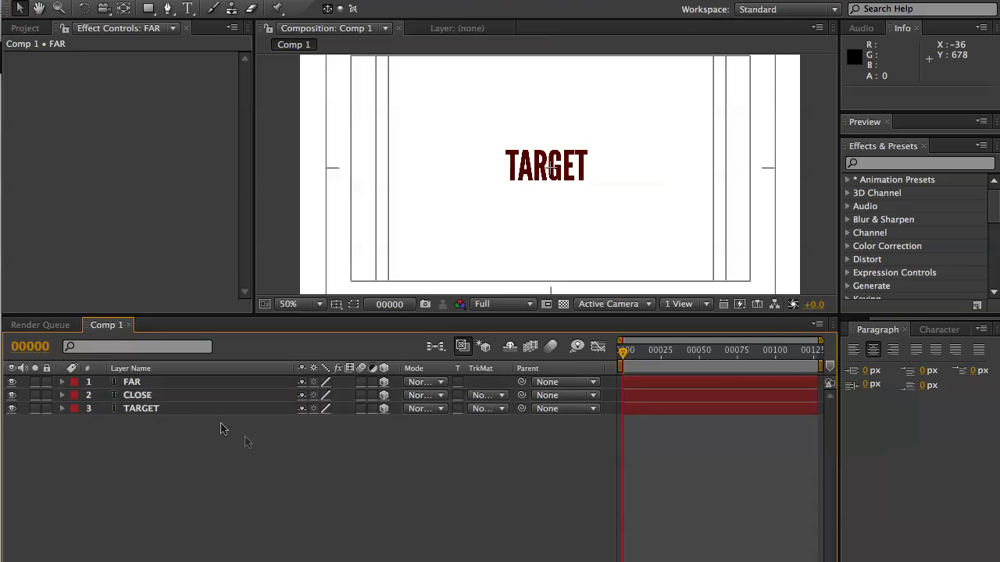
pyautogui.click(166, 383)
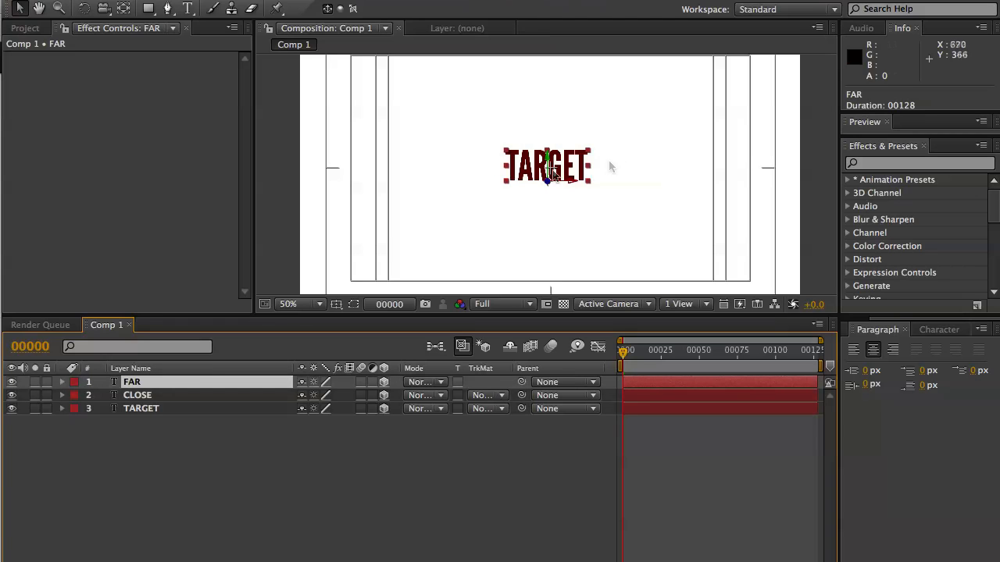
pyautogui.moveTo(545, 184); pyautogui.dragTo(698, 221)
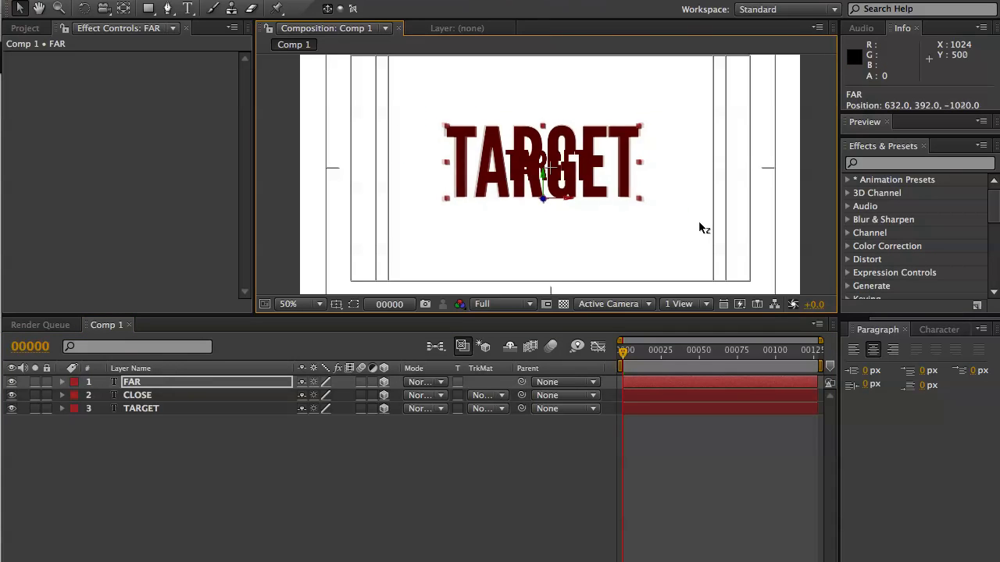
pyautogui.press('p')
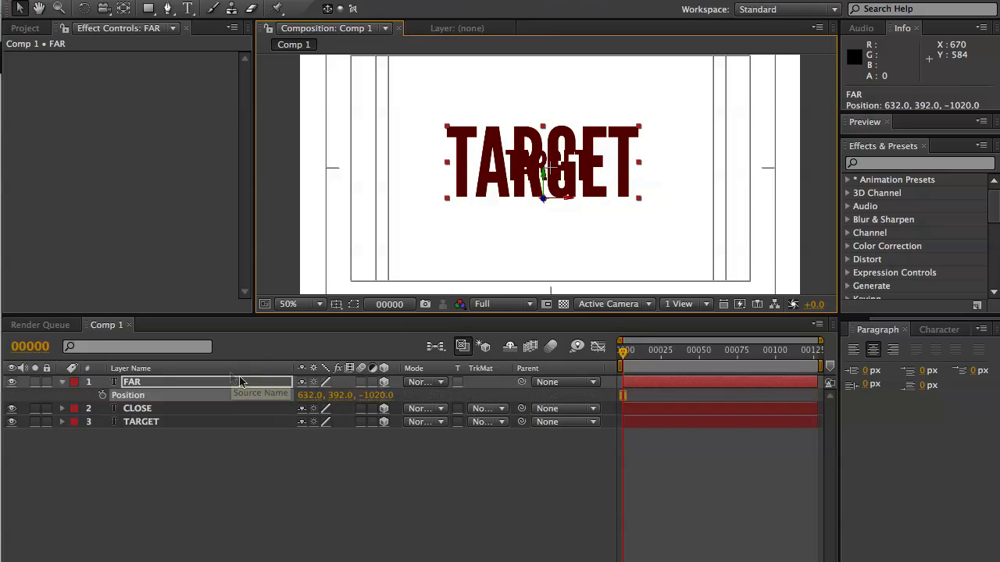
pyautogui.click(375, 395)
pyautogui.write('-10')
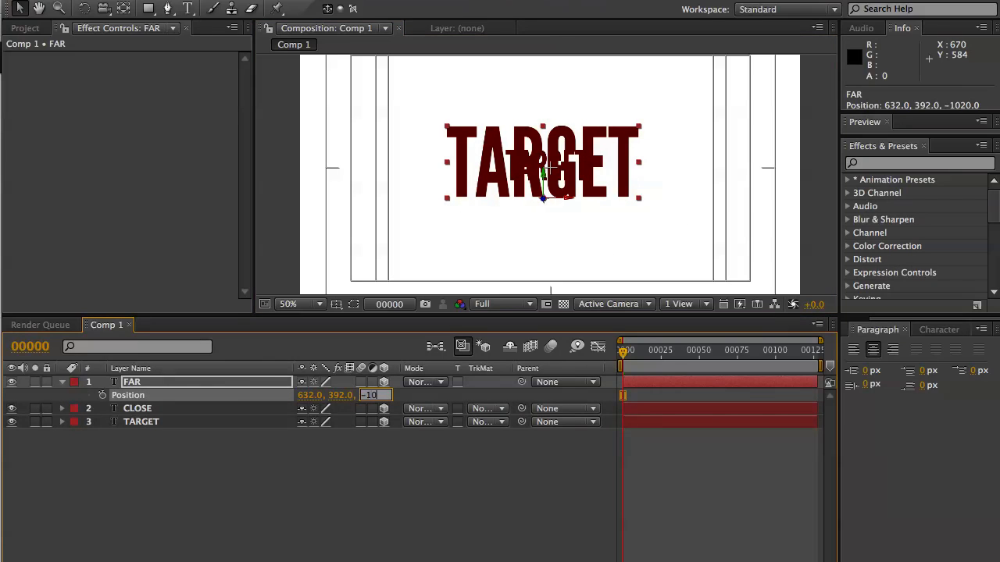
pyautogui.write('00')
pyautogui.press('Return')
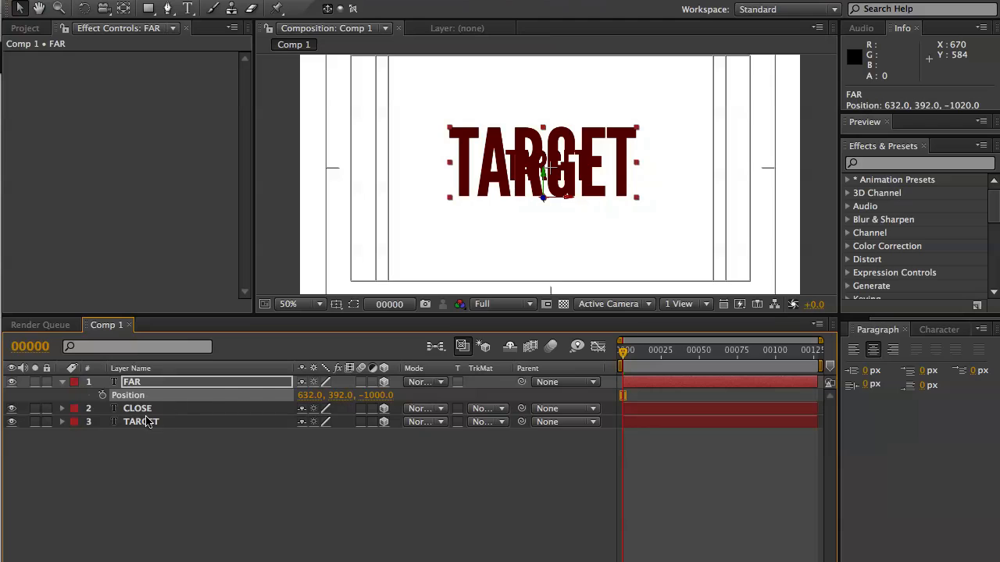
pyautogui.click(156, 368)
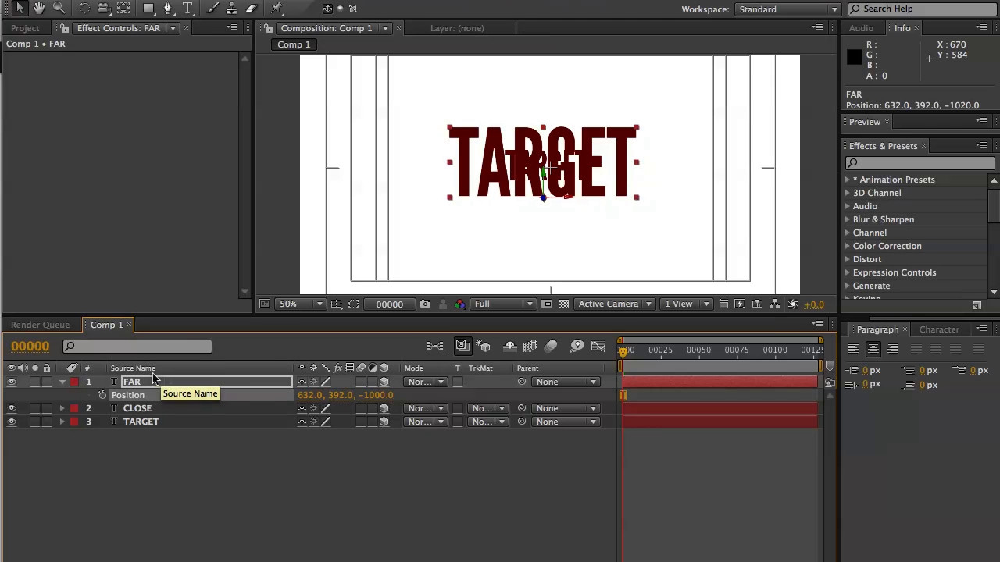
pyautogui.click(376, 395)
pyautogui.write('100')
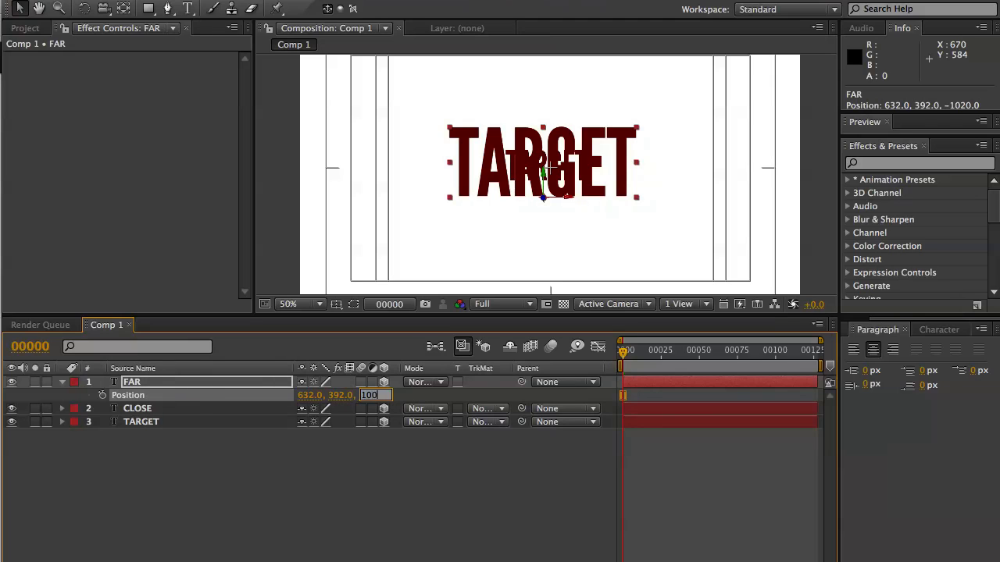
pyautogui.press('Return')
# Step: Bring CLOSE forward to Z -1000 and shift it left to X 564
pyautogui.click(161, 408)
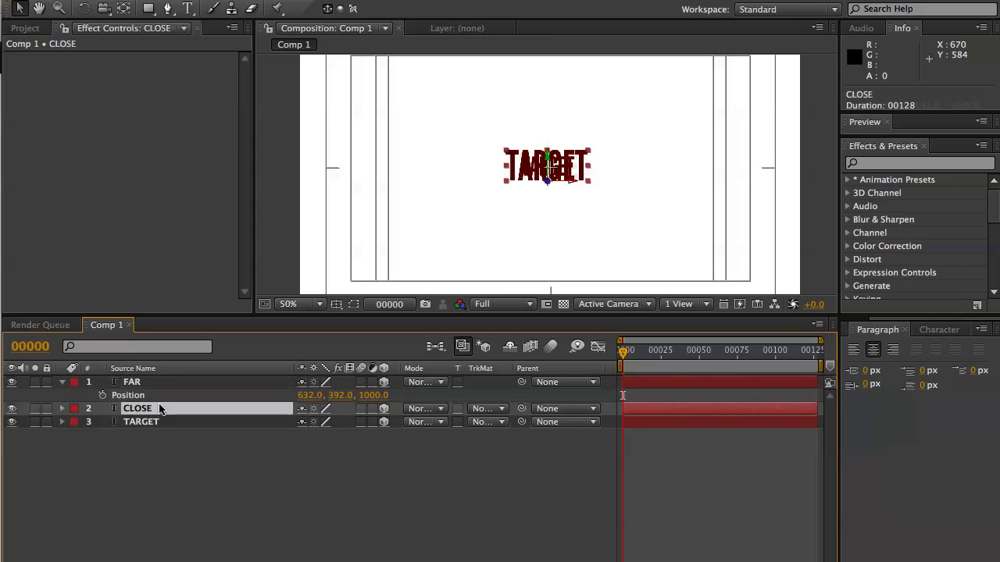
pyautogui.press('p')
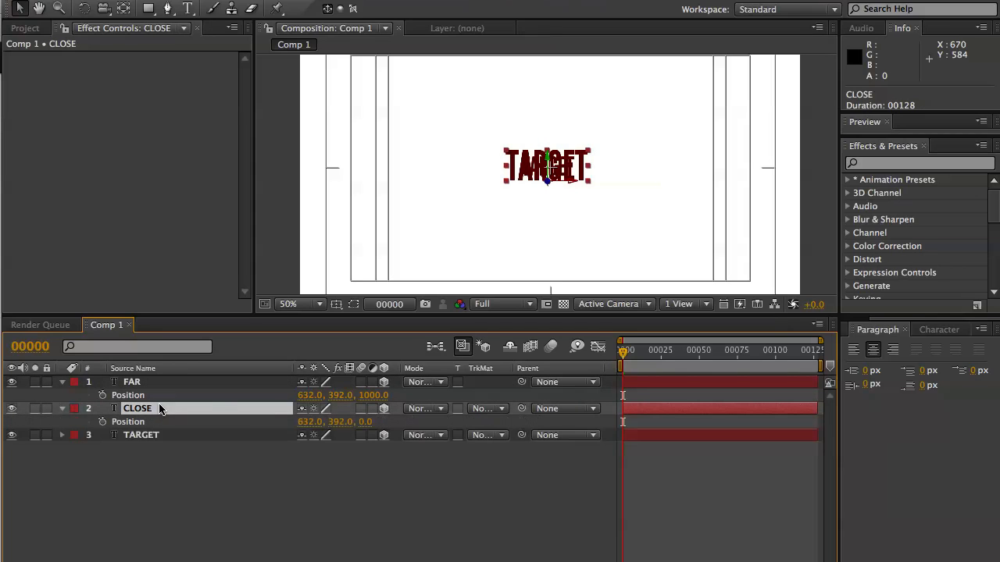
pyautogui.click(367, 422)
pyautogui.press('Return')
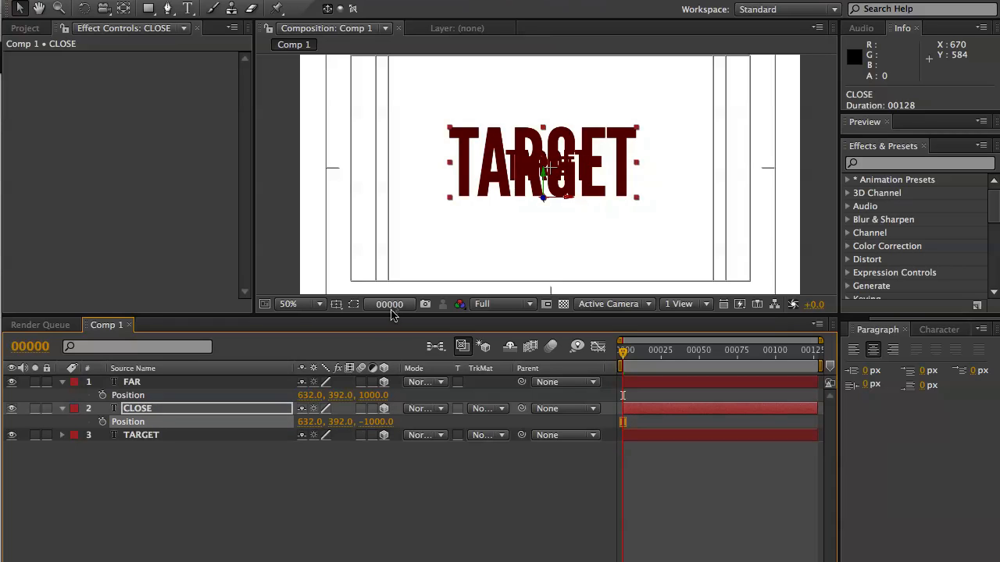
pyautogui.moveTo(571, 204); pyautogui.dragTo(541, 203)
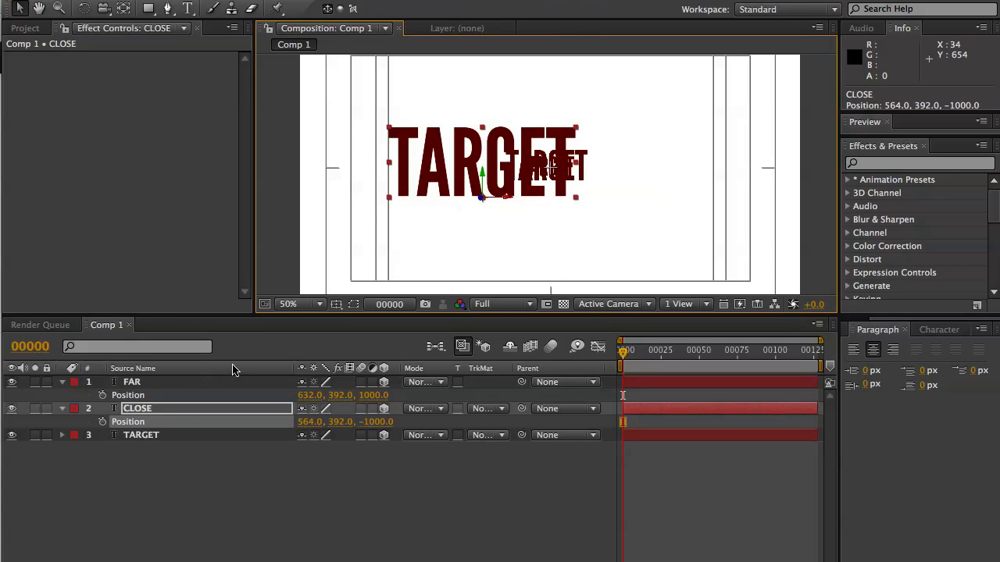
pyautogui.click(188, 412)
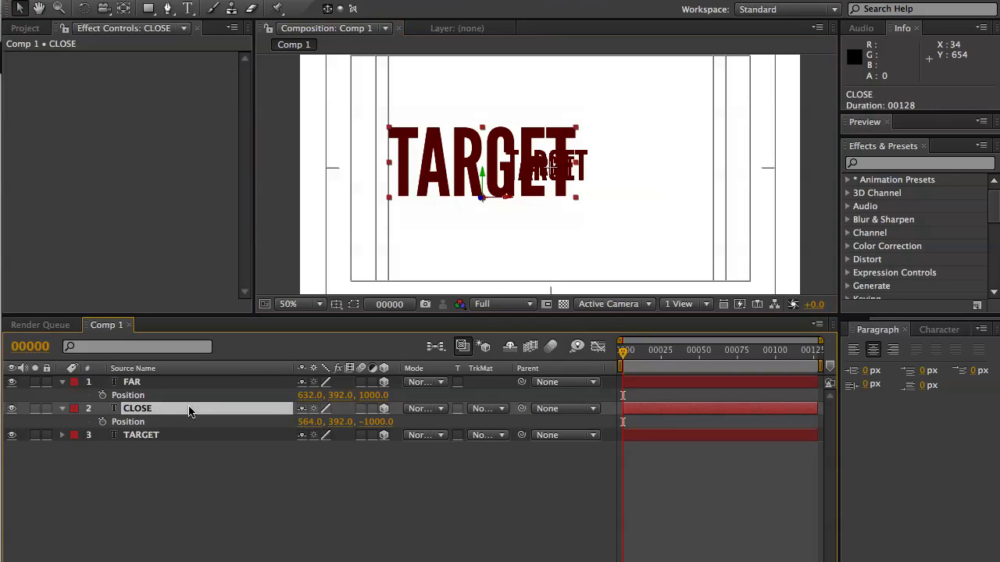
# Step: Drag FAR to the right of TARGET, to Position 1098, 392, 1000
pyautogui.doubleClick(188, 411)
pyautogui.write('CLOSE')
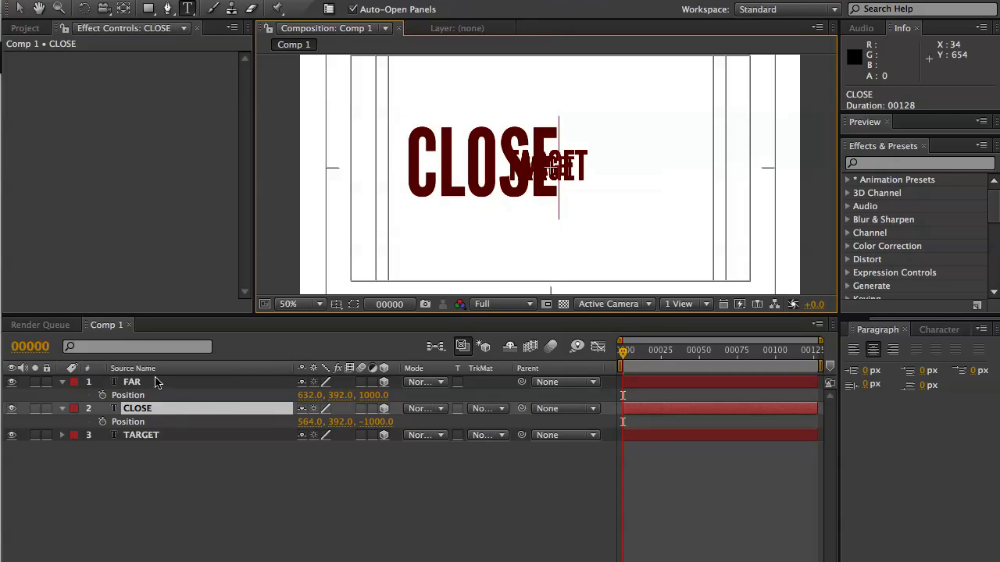
pyautogui.click(156, 382)
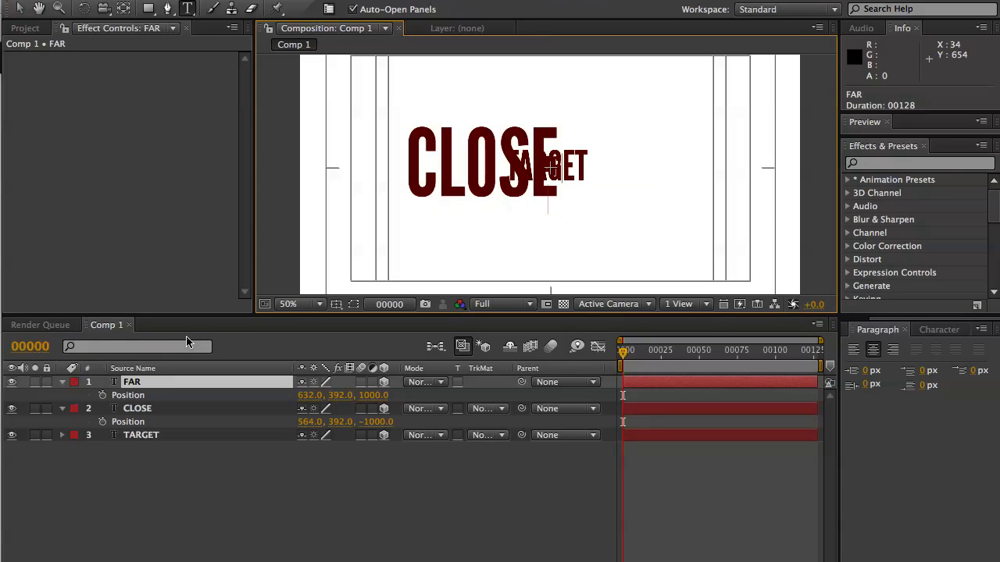
pyautogui.click(137, 408)
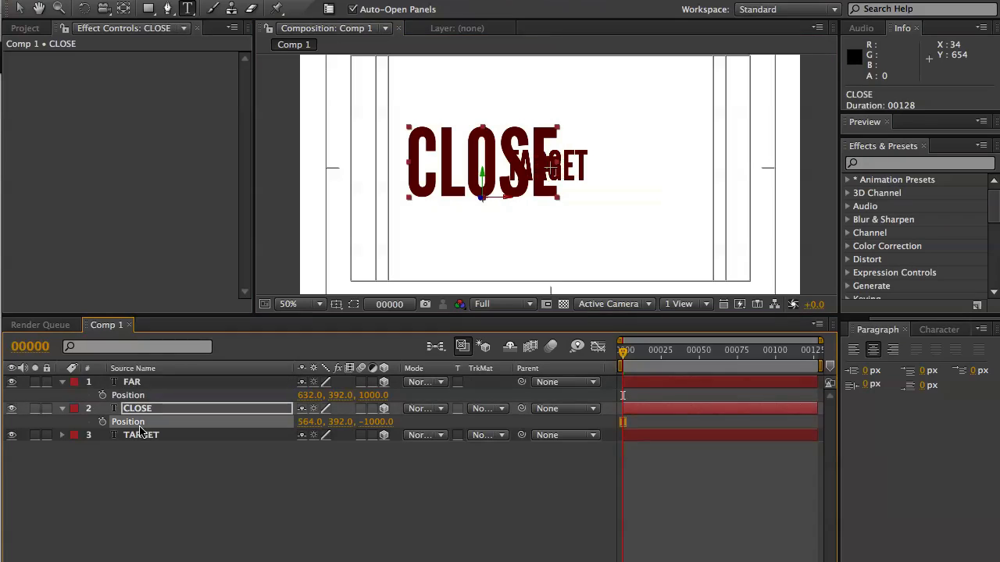
pyautogui.click(141, 437)
pyautogui.press('p')
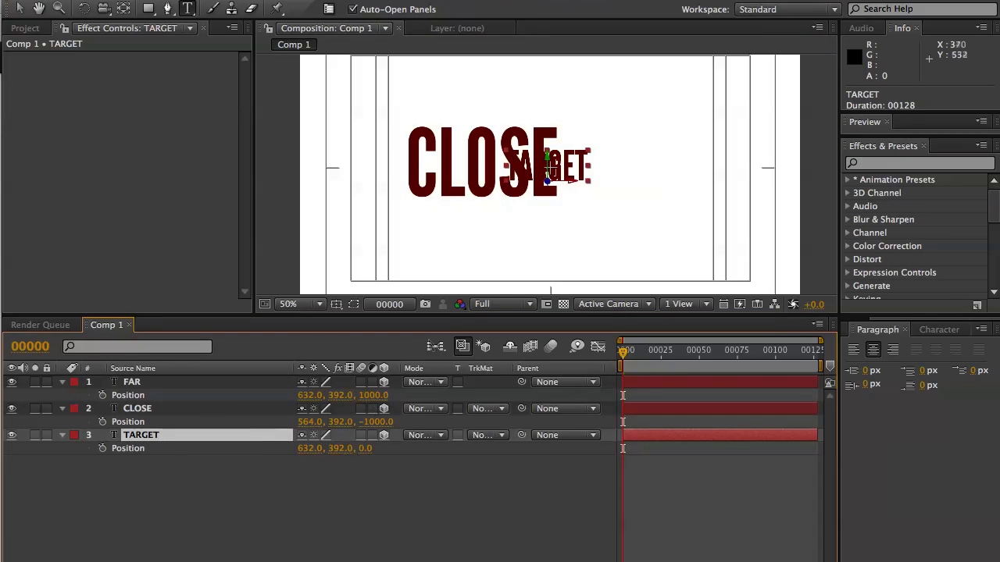
pyautogui.click(154, 368)
pyautogui.click(153, 382)
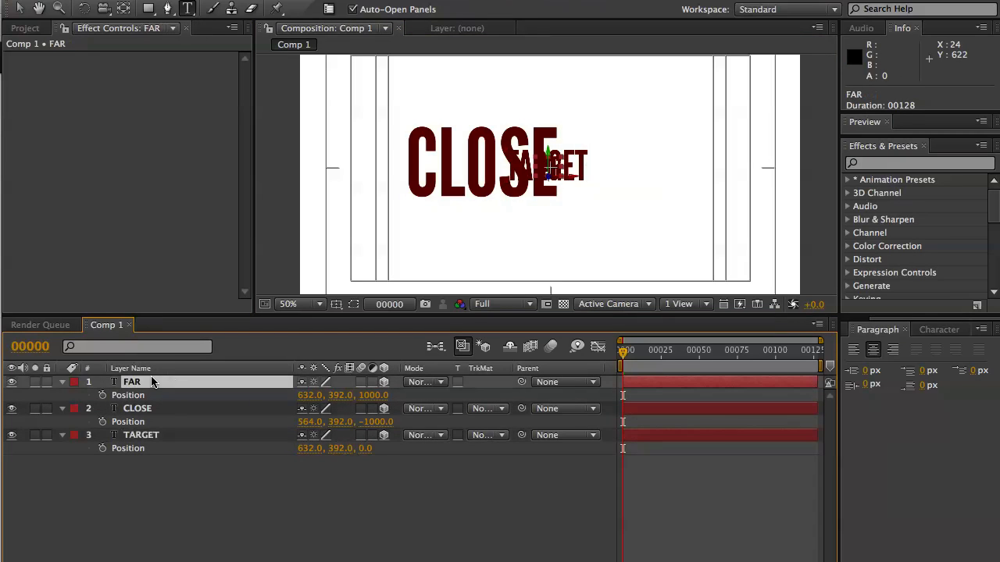
pyautogui.press('v')
pyautogui.moveTo(550, 166); pyautogui.dragTo(729, 169)
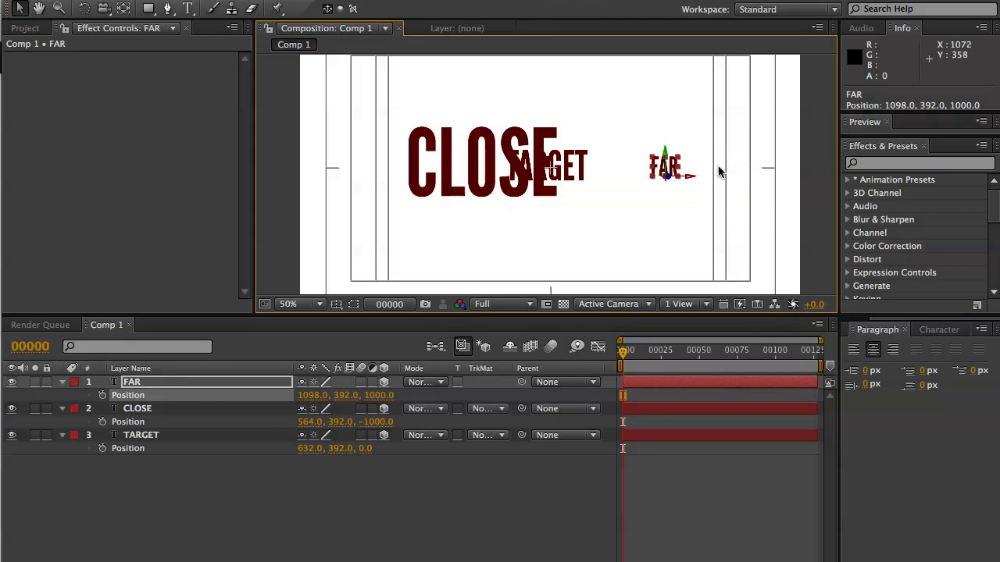
# Step: Move FAR up to 1098, 32, 1000 and CLOSE down-left to 542, 484, -1000
pyautogui.press('`')
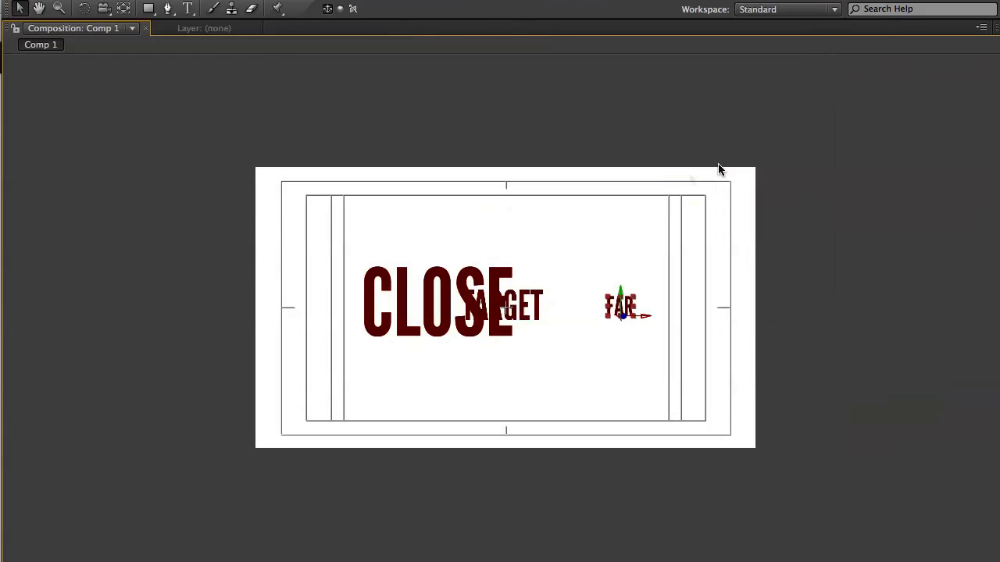
pyautogui.click(618, 293)
pyautogui.click(624, 303)
pyautogui.moveTo(624, 303); pyautogui.dragTo(624, 216)
pyautogui.click(483, 324)
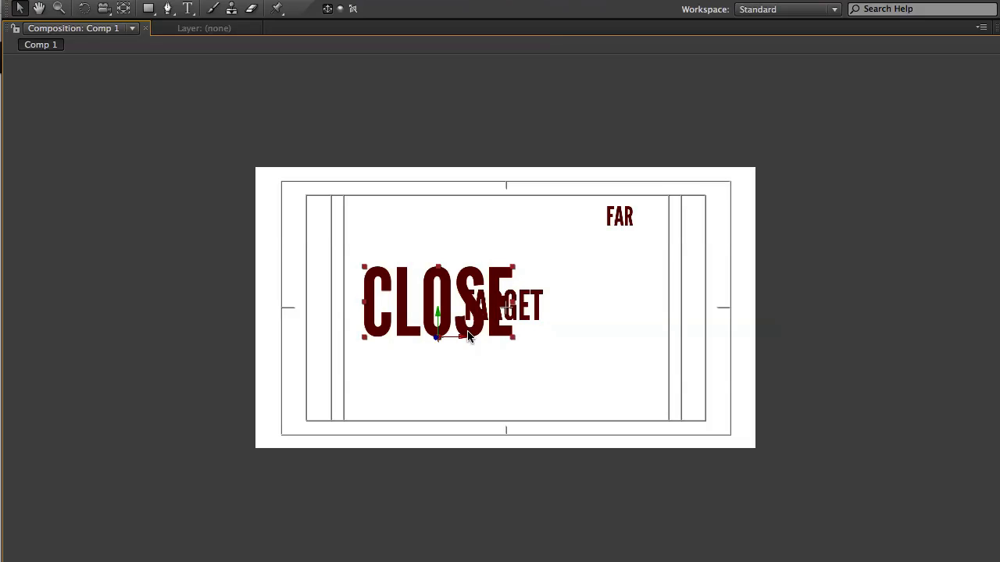
pyautogui.moveTo(467, 342); pyautogui.dragTo(448, 355)
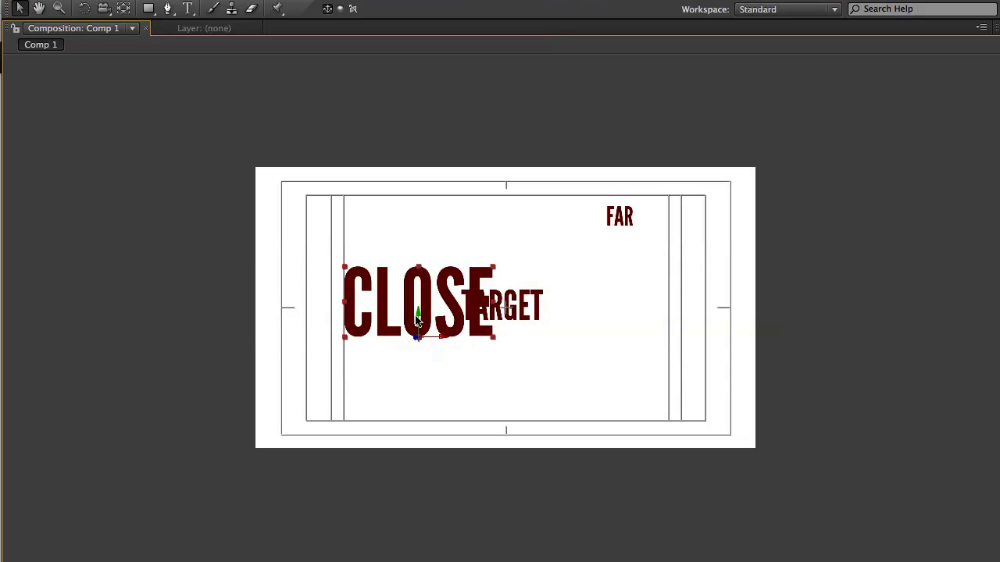
pyautogui.moveTo(416, 318); pyautogui.dragTo(419, 355)
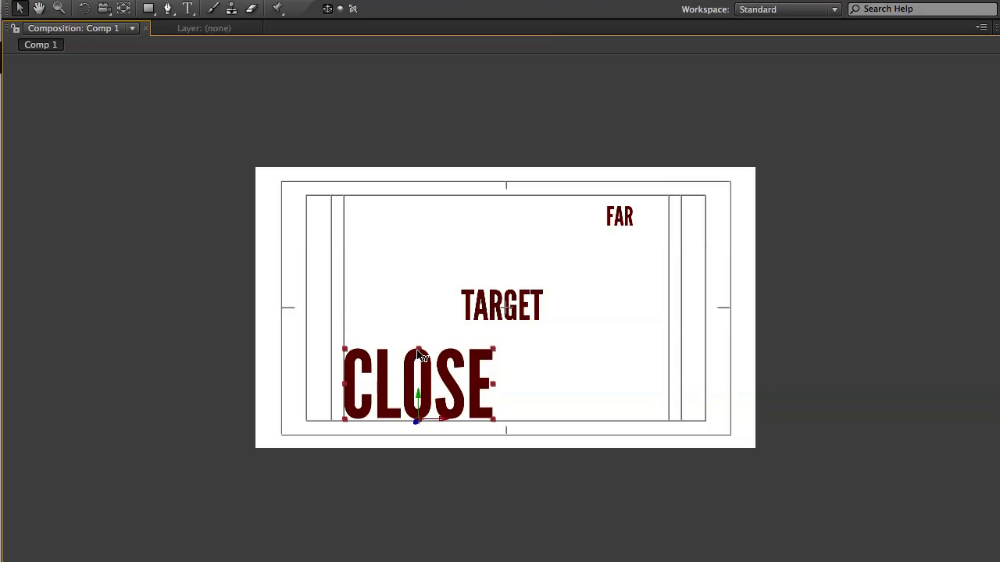
pyautogui.press('`')
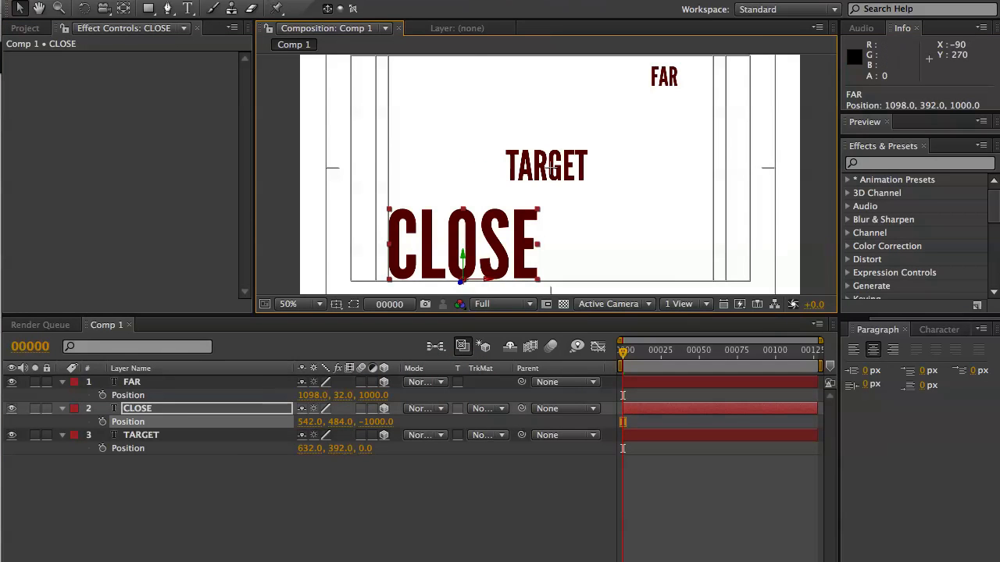
pyautogui.rightClick(269, 408)
# Step: Add Camera 1 with the 24mm preset and zoom the viewer to 25%
pyautogui.moveTo(351, 3)
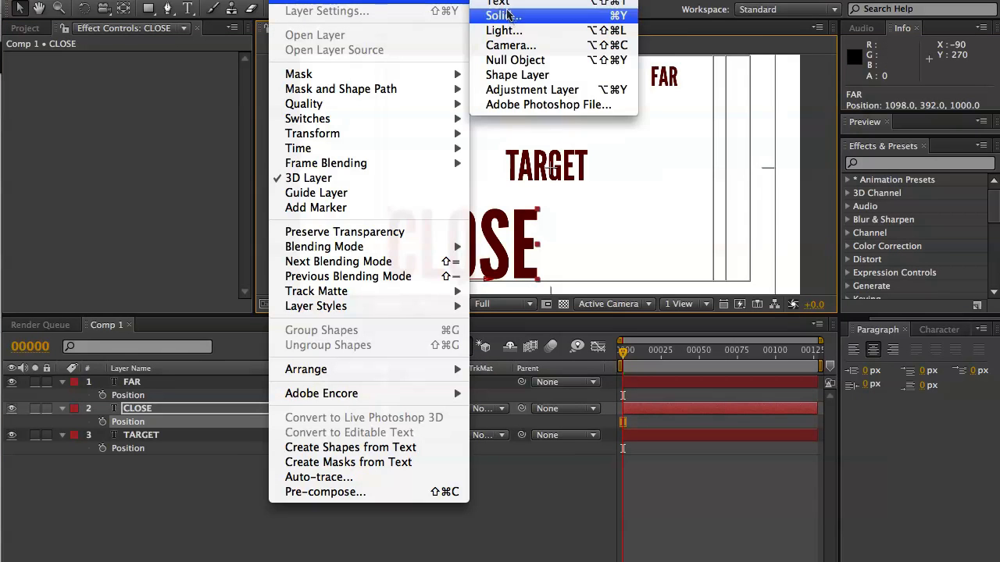
pyautogui.click(509, 45)
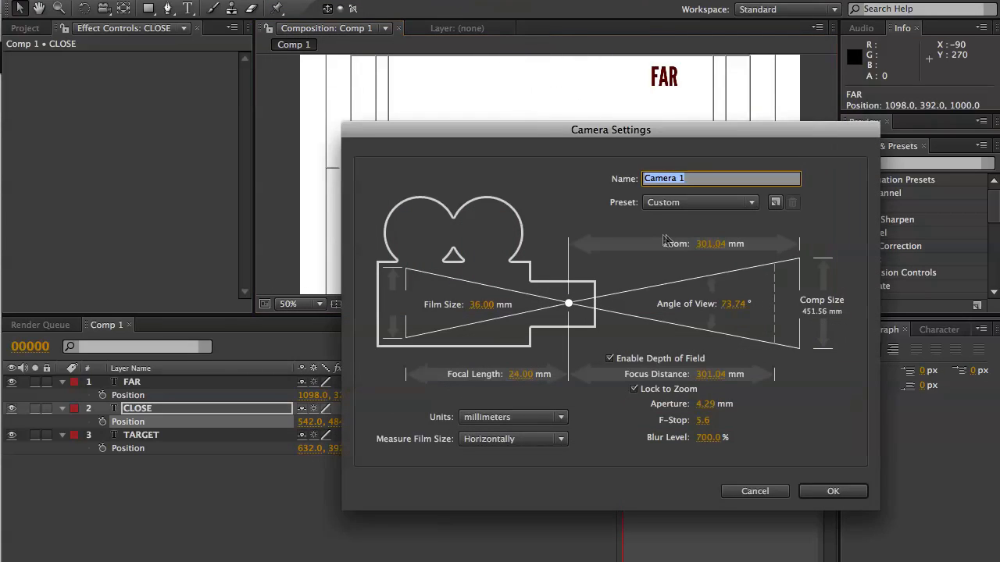
pyautogui.click(687, 202)
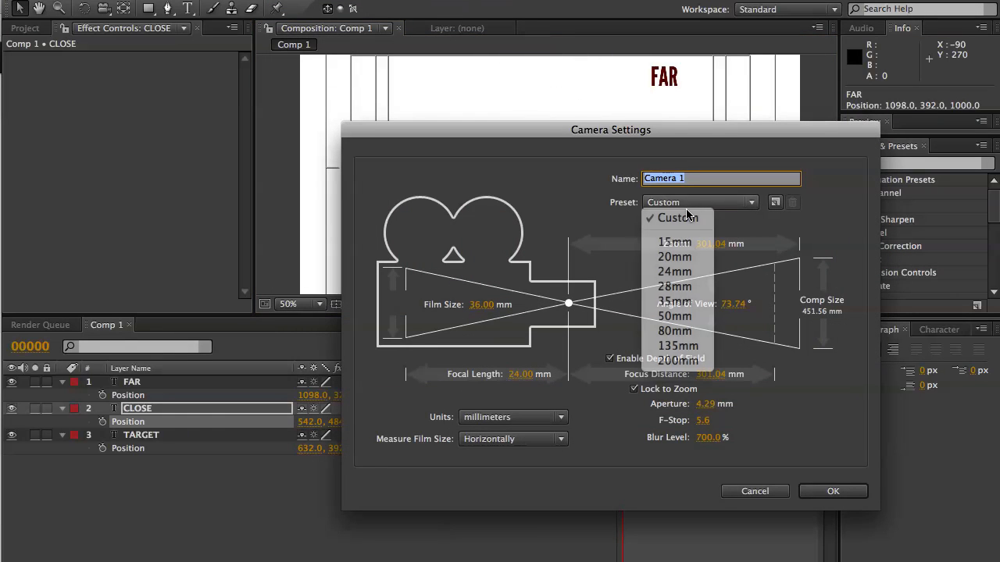
pyautogui.click(674, 271)
pyautogui.press('Return')
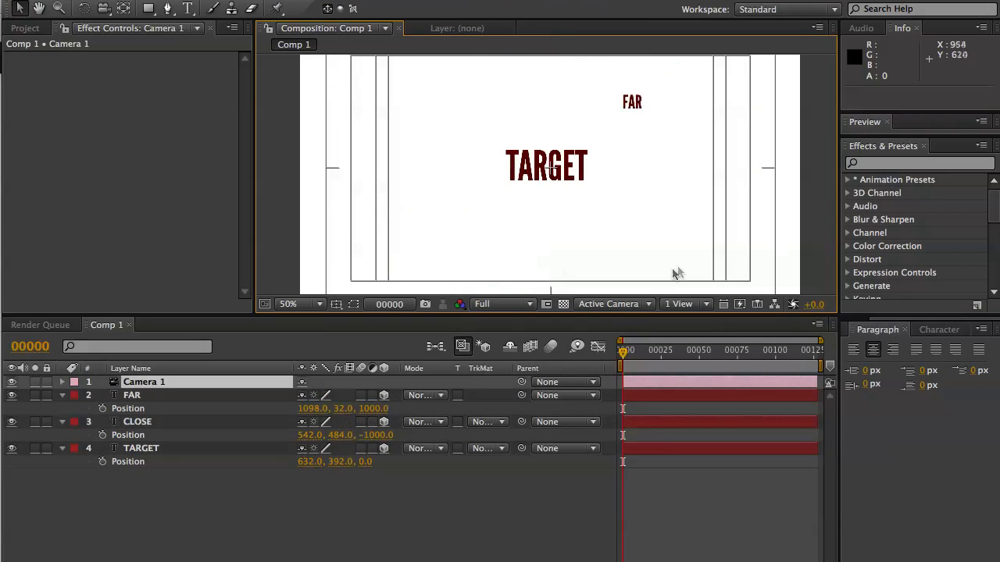
pyautogui.press(',')
pyautogui.press(',')
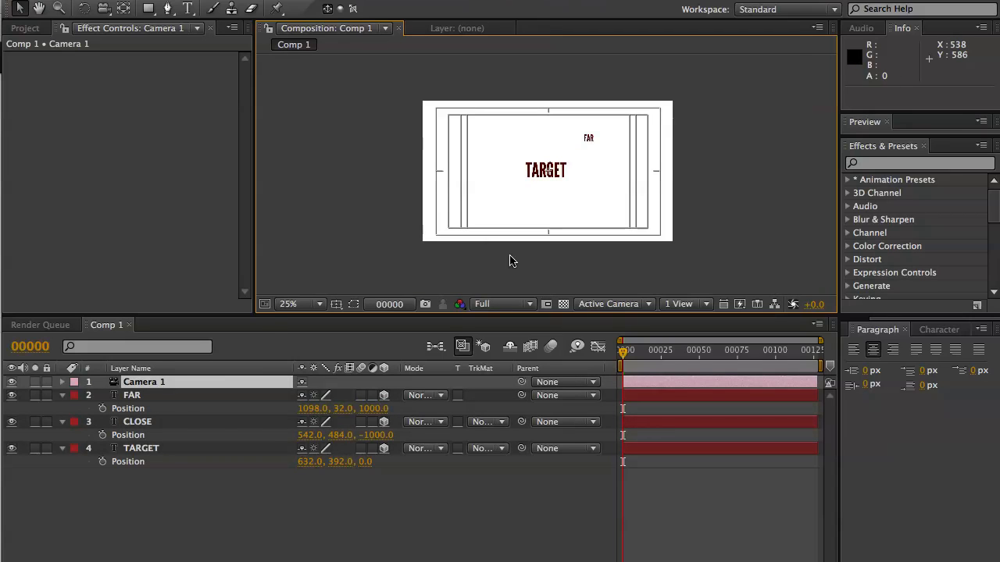
pyautogui.click(155, 384)
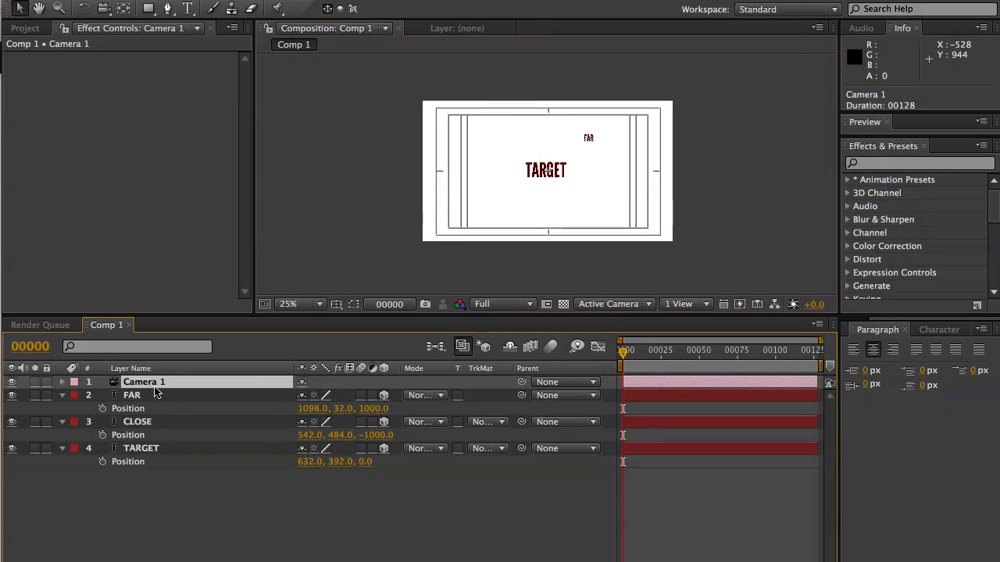
# Step: Pull Camera 1 back to Position 640, 360, -1382.3
pyautogui.press('p')
pyautogui.moveTo(376, 396); pyautogui.dragTo(204, 366)
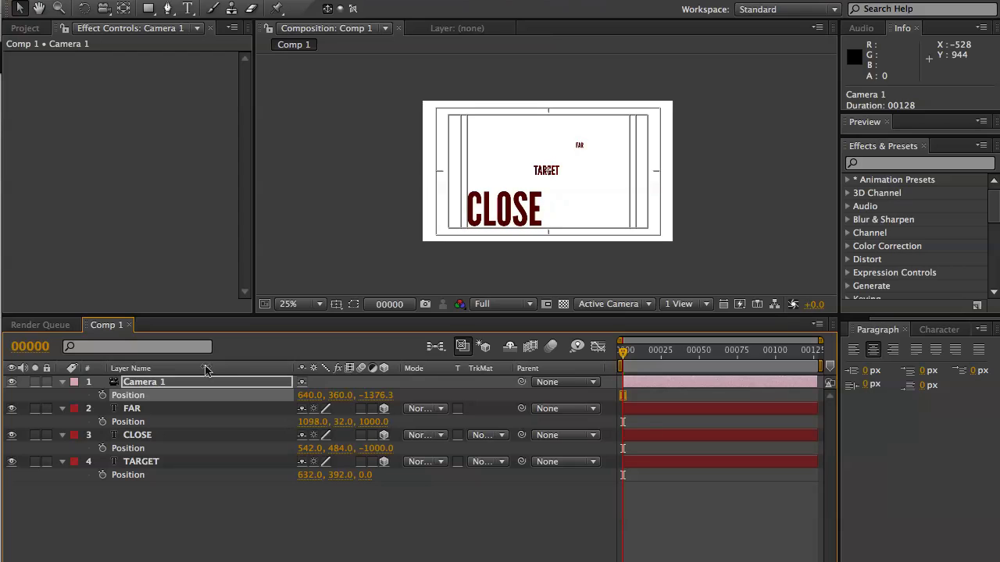
pyautogui.click(221, 386)
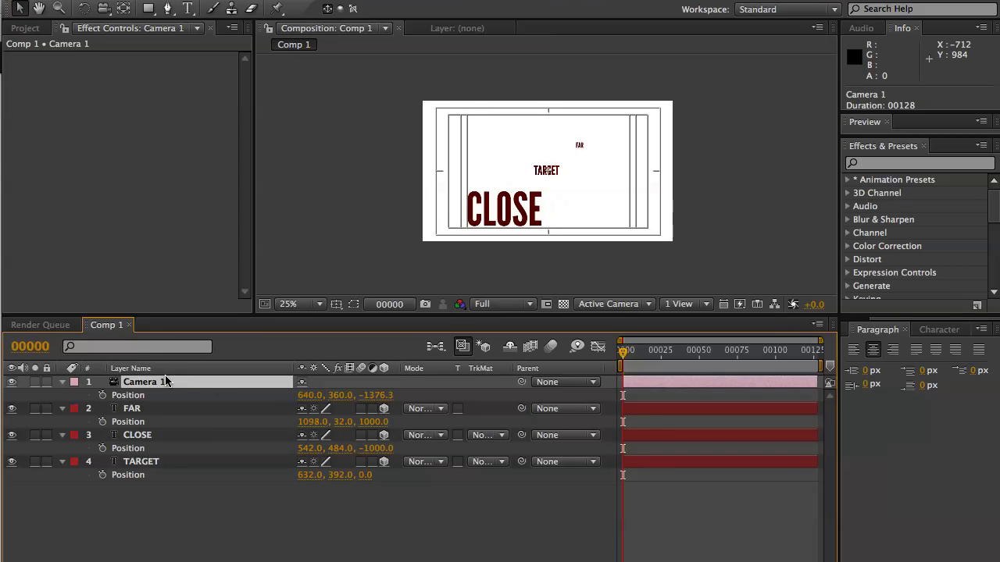
pyautogui.click(378, 396)
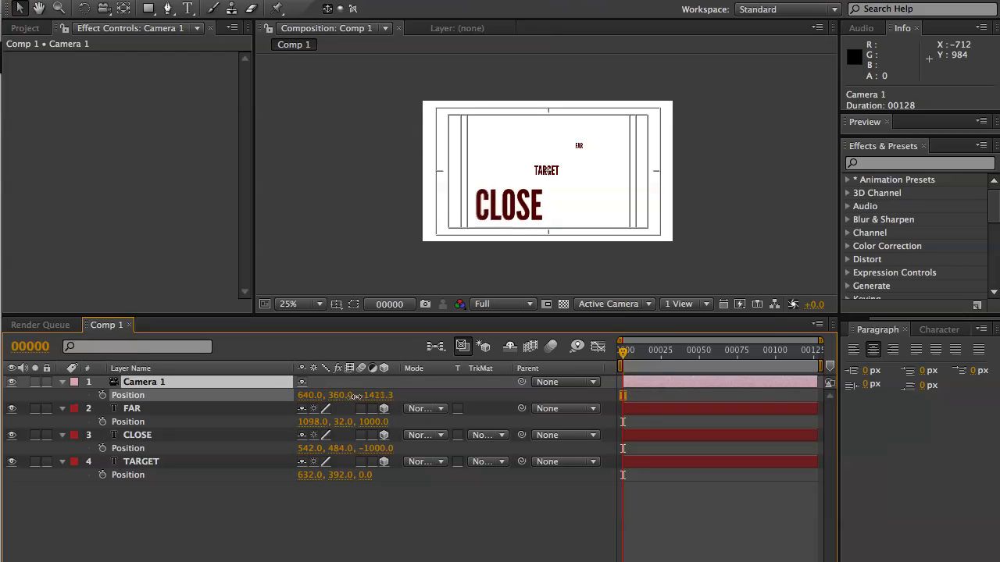
pyautogui.press('Return')
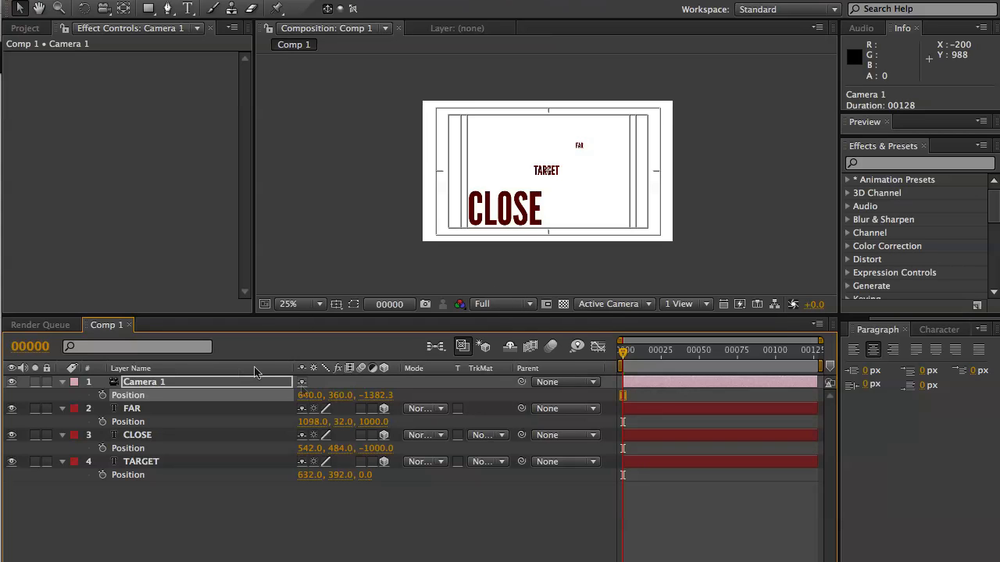
pyautogui.click(210, 383)
# Step: Raise Camera 1's Blur Level to 470% in Camera Settings
pyautogui.doubleClick(209, 383)
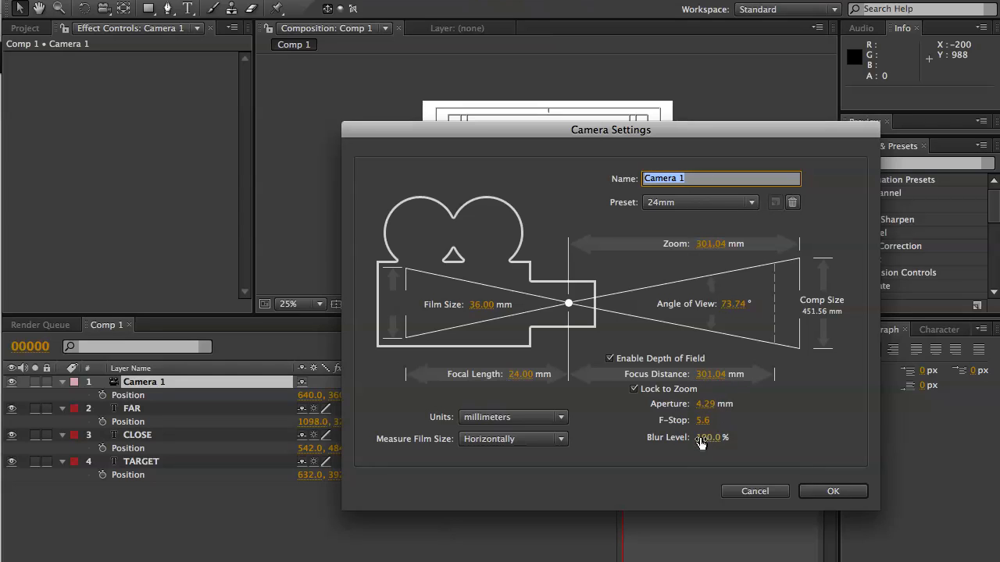
pyautogui.moveTo(700, 442); pyautogui.dragTo(956, 405)
pyautogui.moveTo(871, 417); pyautogui.dragTo(870, 418)
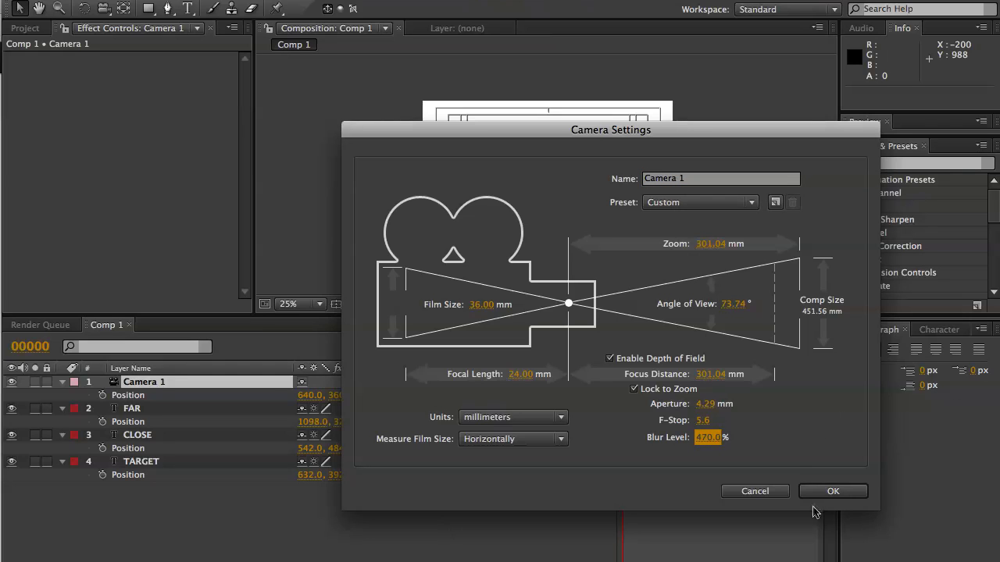
pyautogui.click(714, 438)
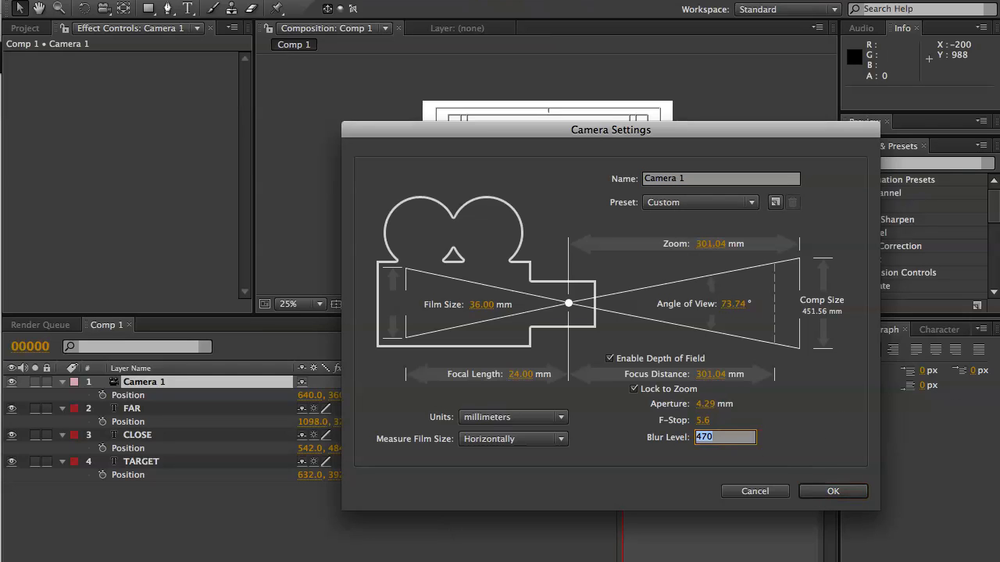
pyautogui.press('Return')
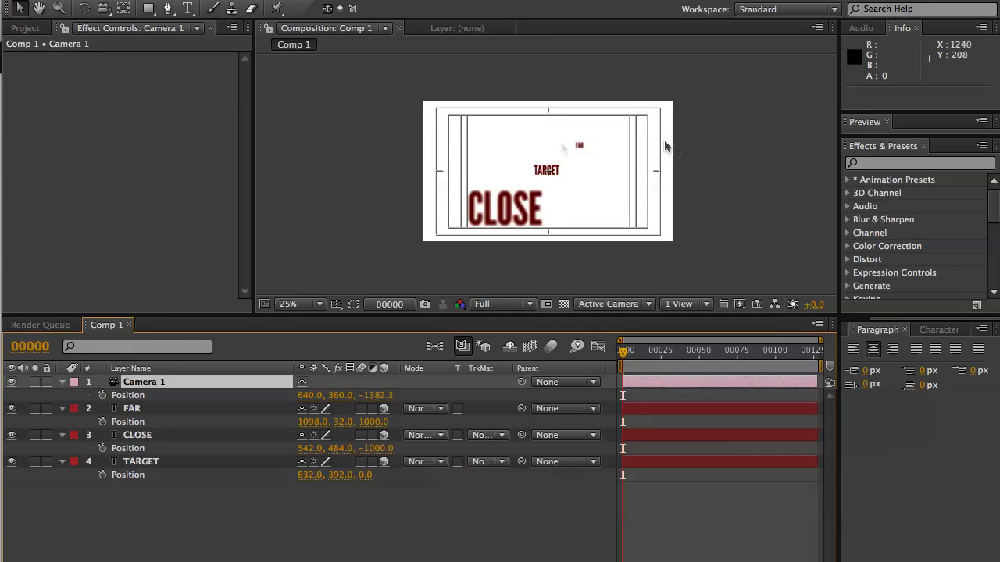
pyautogui.press('.')
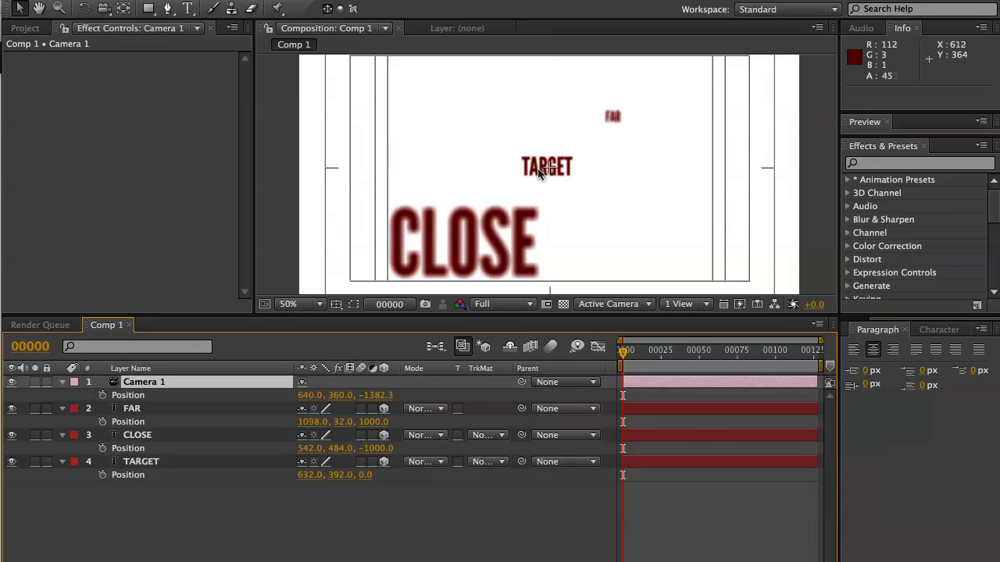
pyautogui.scroll(2, 537, 174)
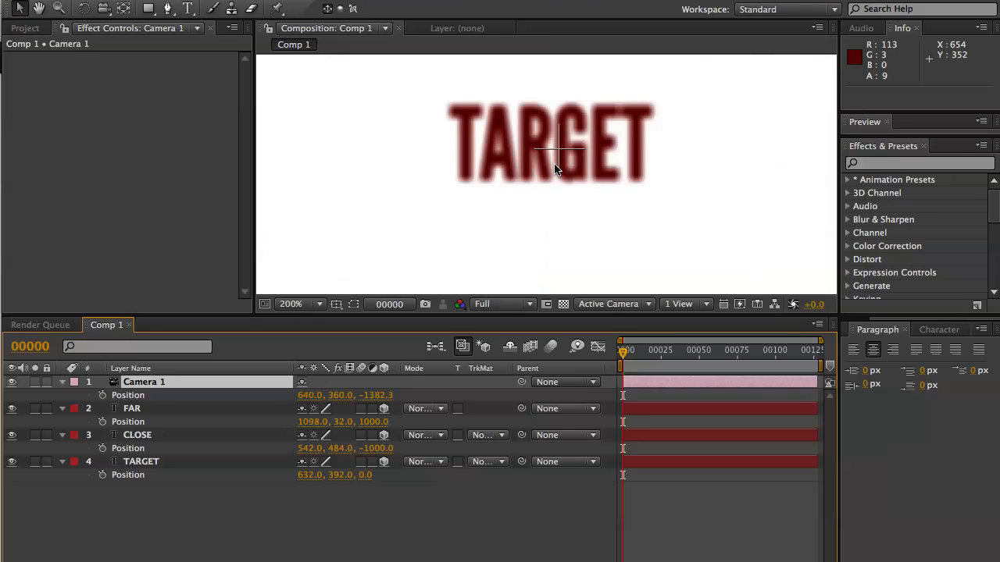
pyautogui.press(',')
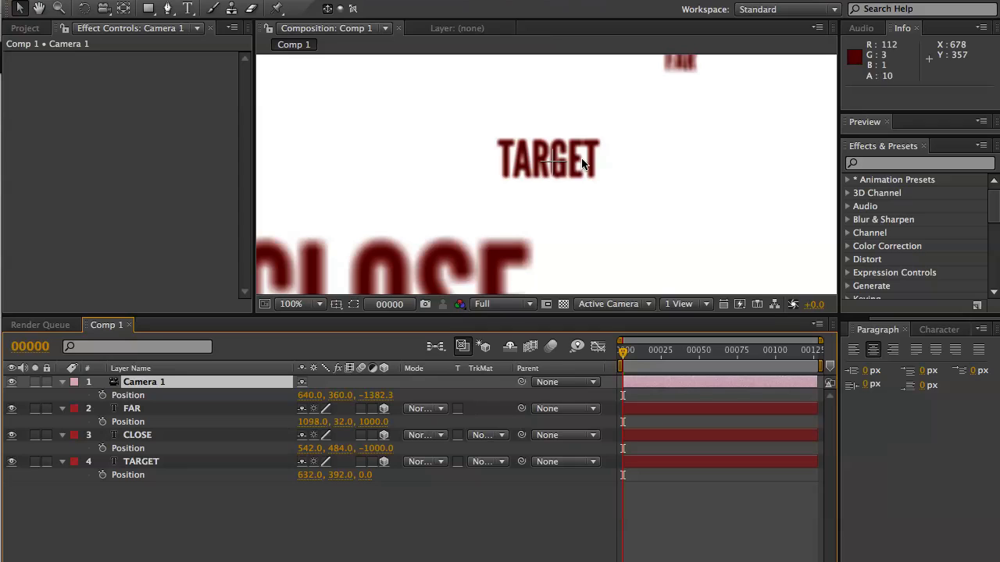
pyautogui.click(157, 386)
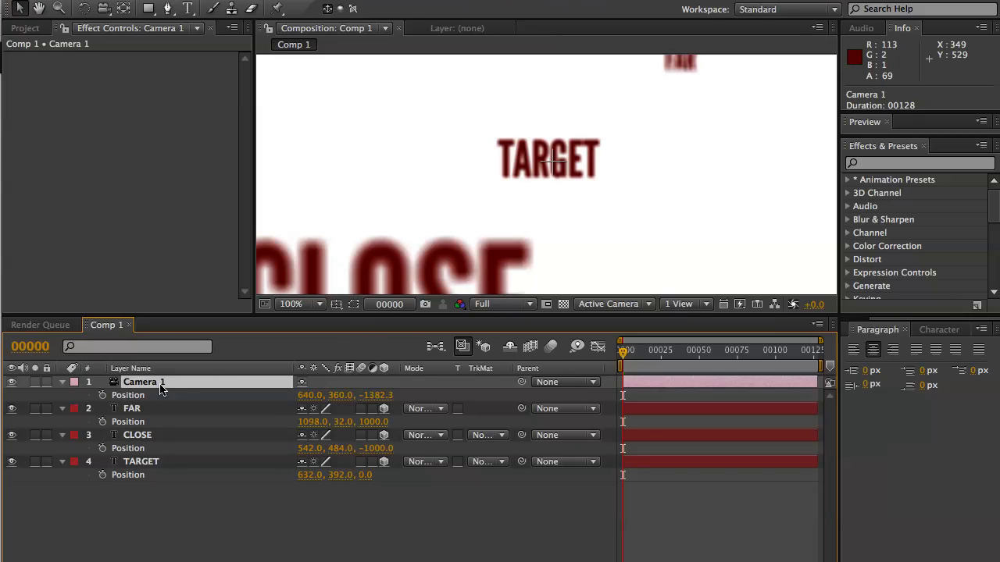
pyautogui.click(611, 304)
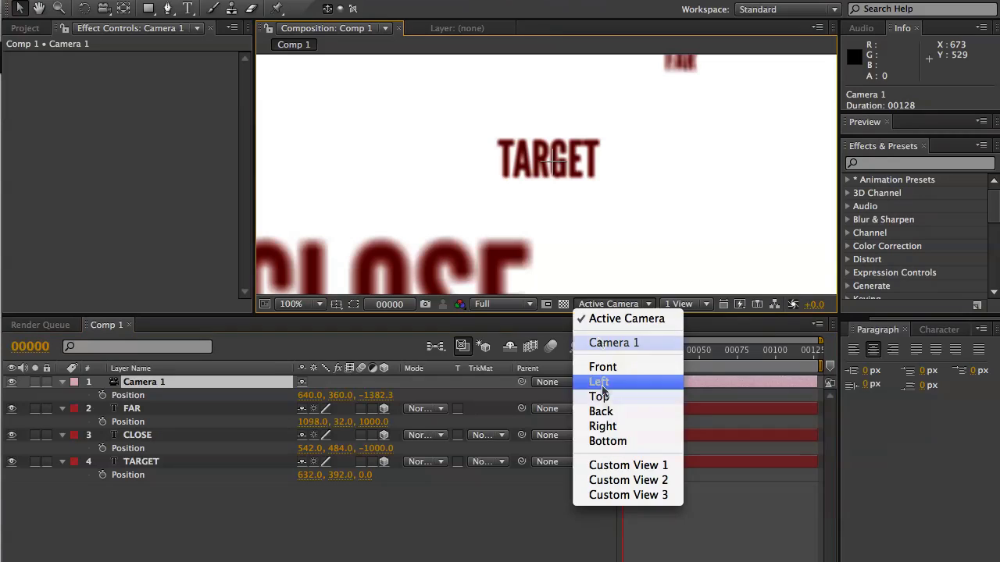
pyautogui.click(605, 495)
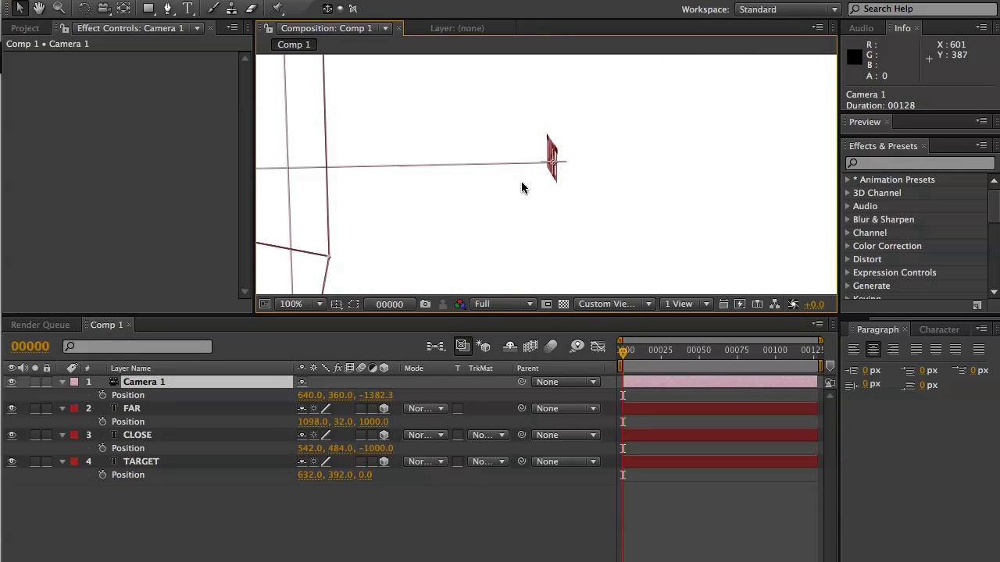
pyautogui.scroll(-5, 398, 168)
pyautogui.scroll(5, 401, 160)
pyautogui.press(',')
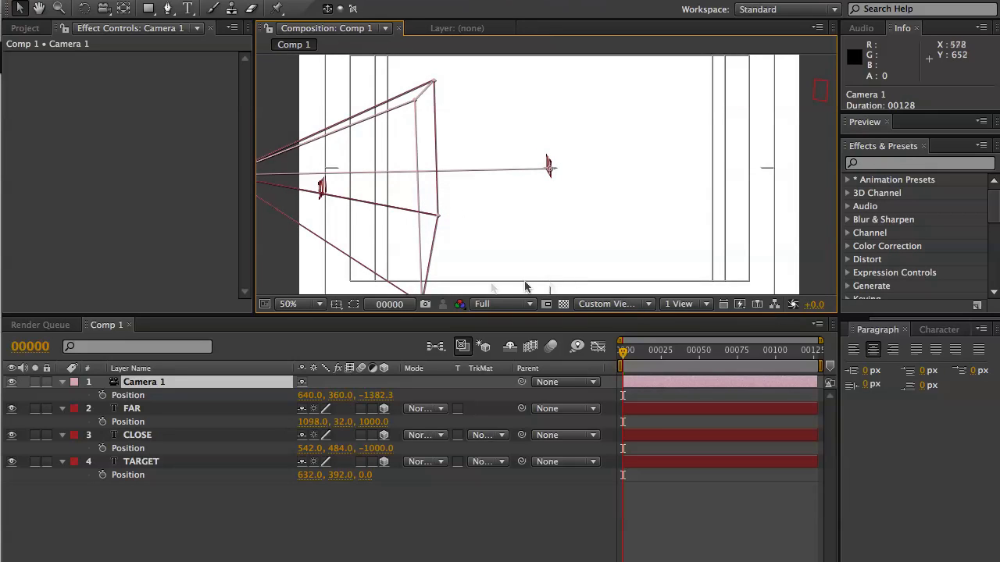
pyautogui.click(502, 304)
pyautogui.click(578, 304)
pyautogui.click(617, 318)
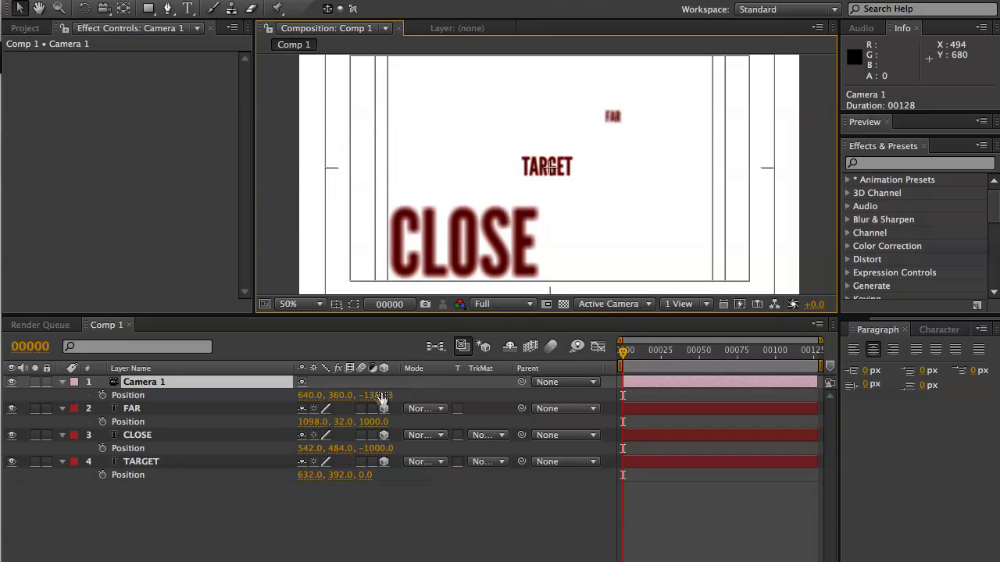
pyautogui.moveTo(383, 396); pyautogui.dragTo(218, 403)
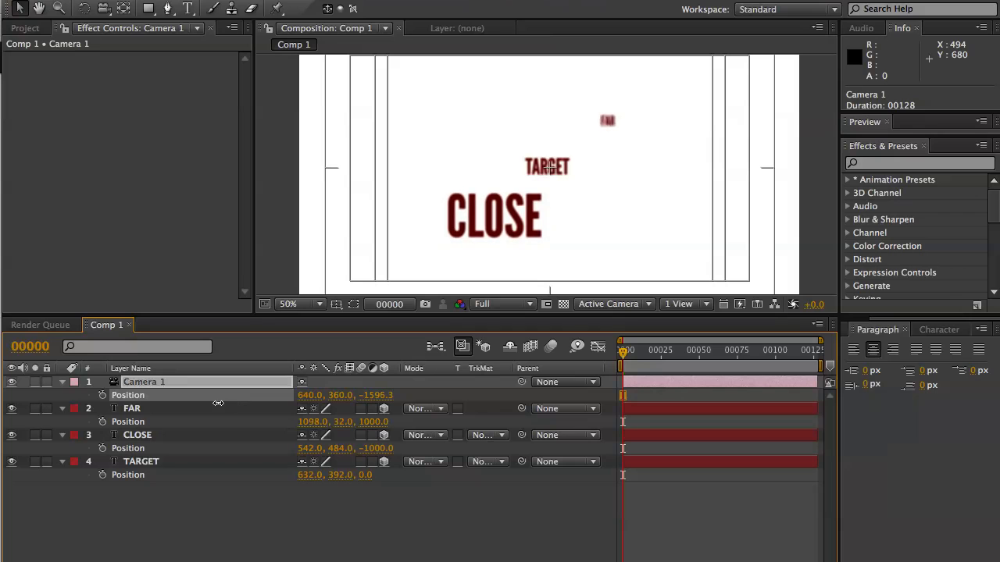
pyautogui.click(609, 304)
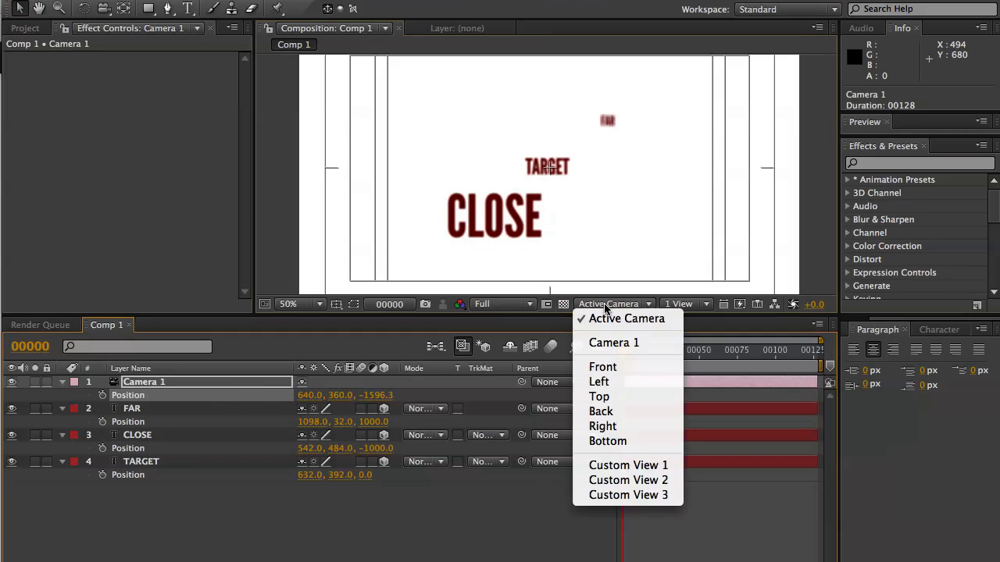
pyautogui.click(612, 495)
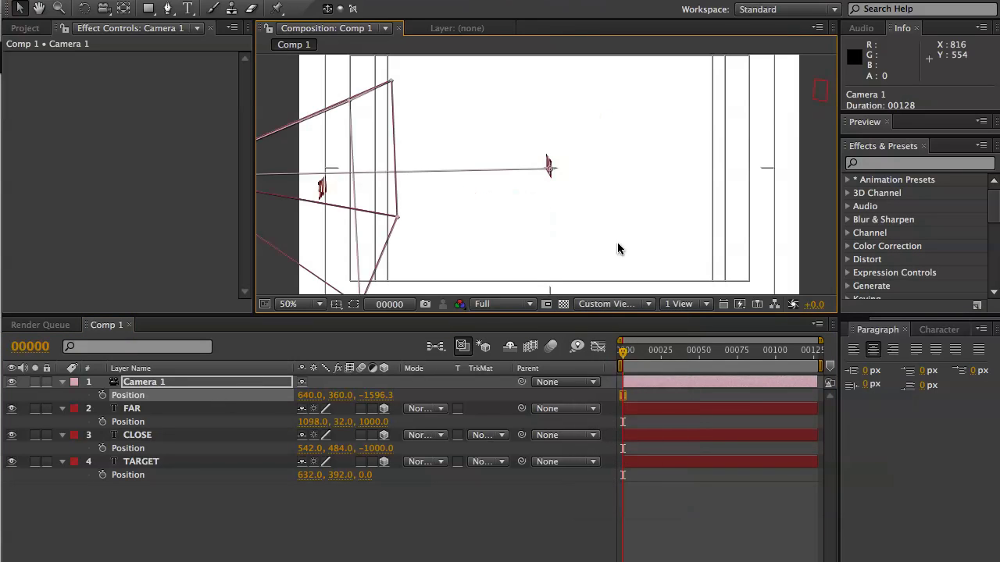
pyautogui.click(161, 383)
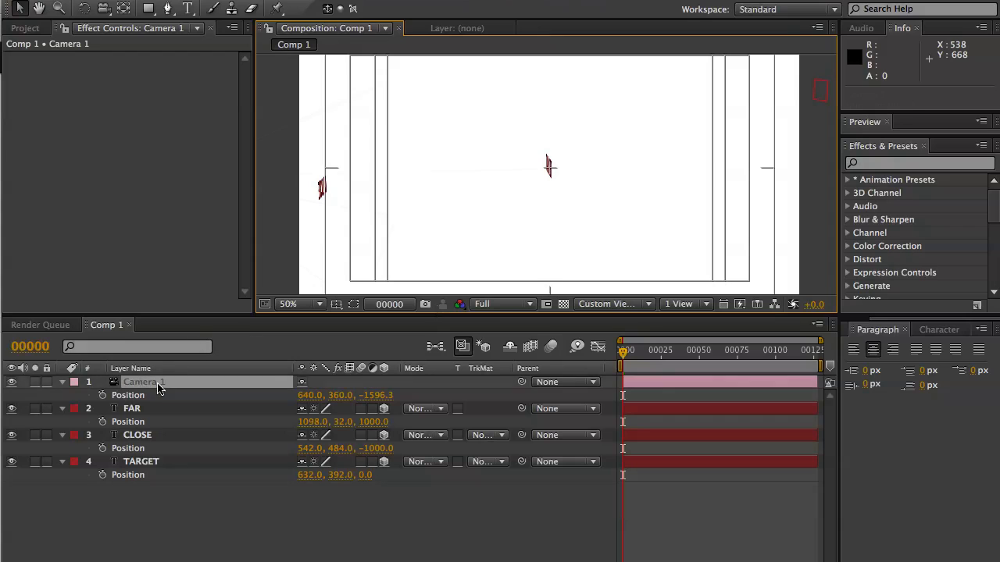
pyautogui.press(',')
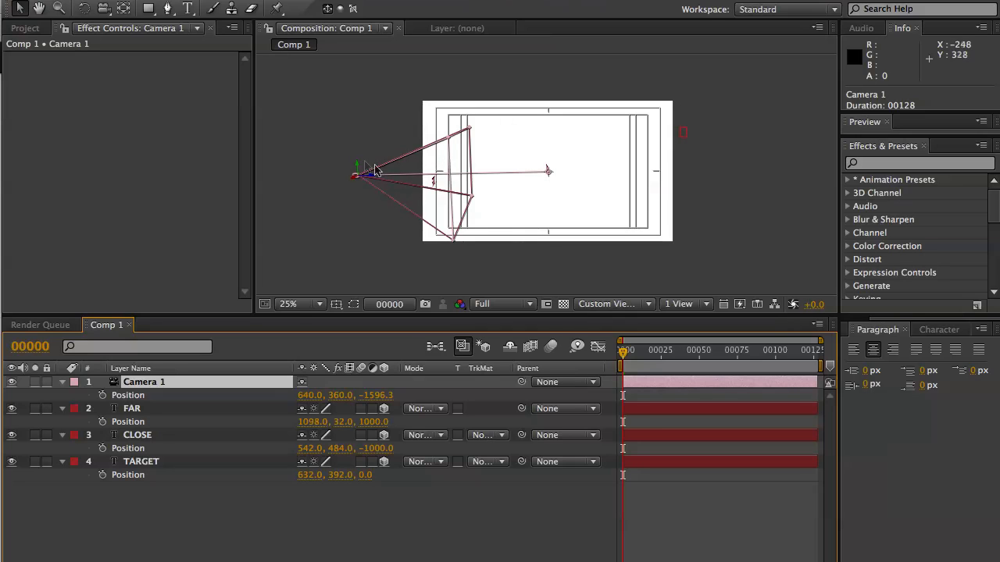
pyautogui.moveTo(373, 175); pyautogui.dragTo(508, 173)
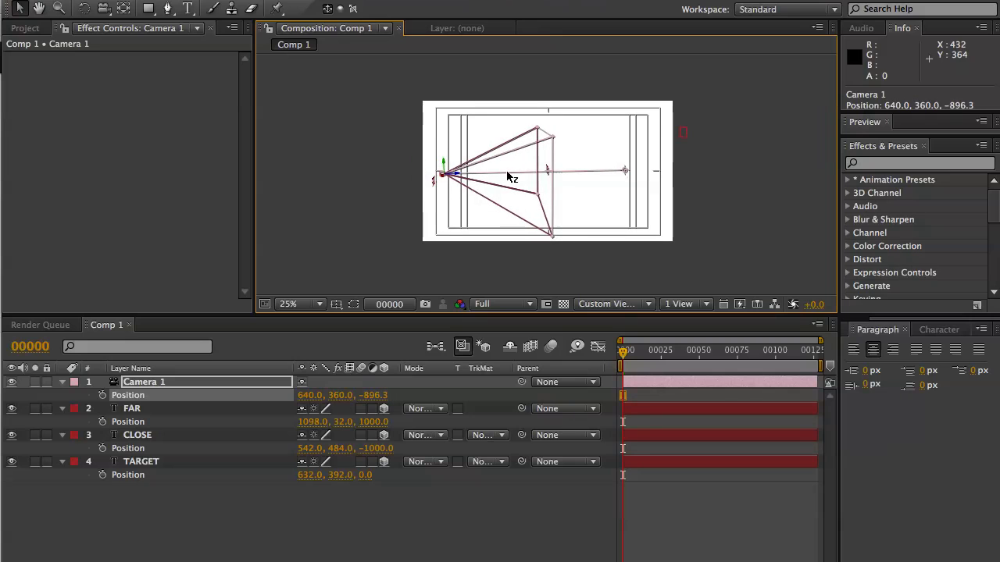
pyautogui.click(507, 304)
pyautogui.click(605, 303)
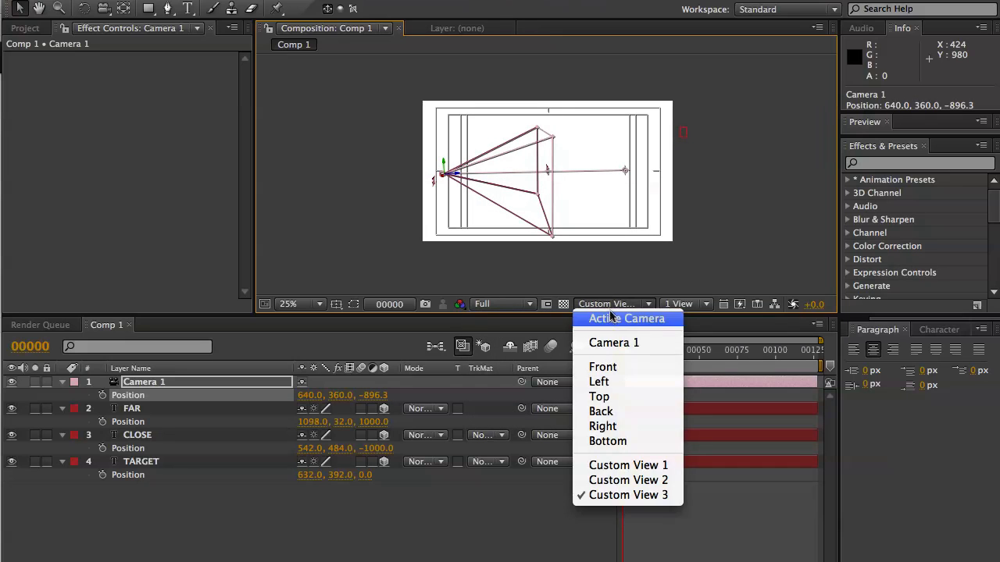
pyautogui.click(602, 320)
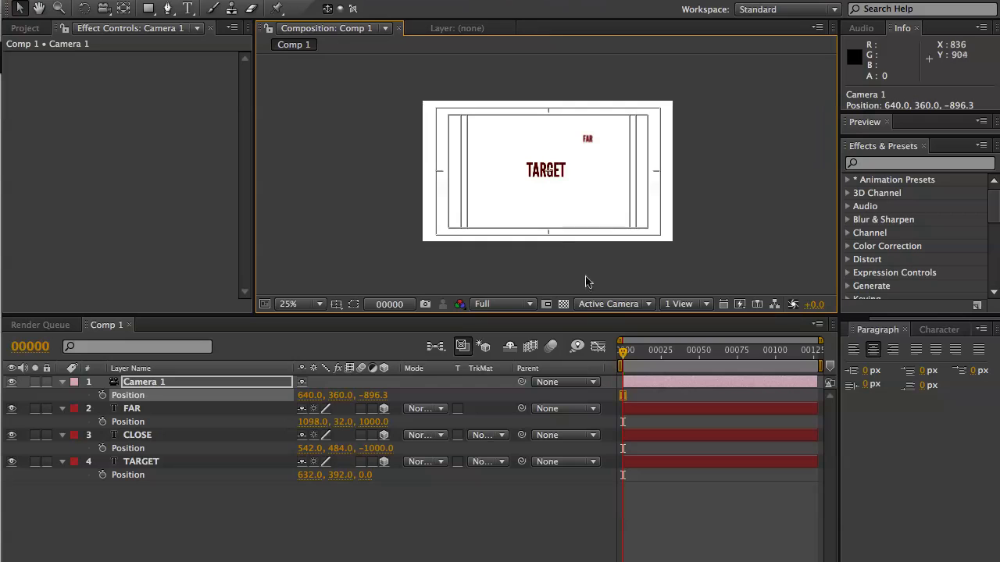
pyautogui.press('/')
pyautogui.click(601, 304)
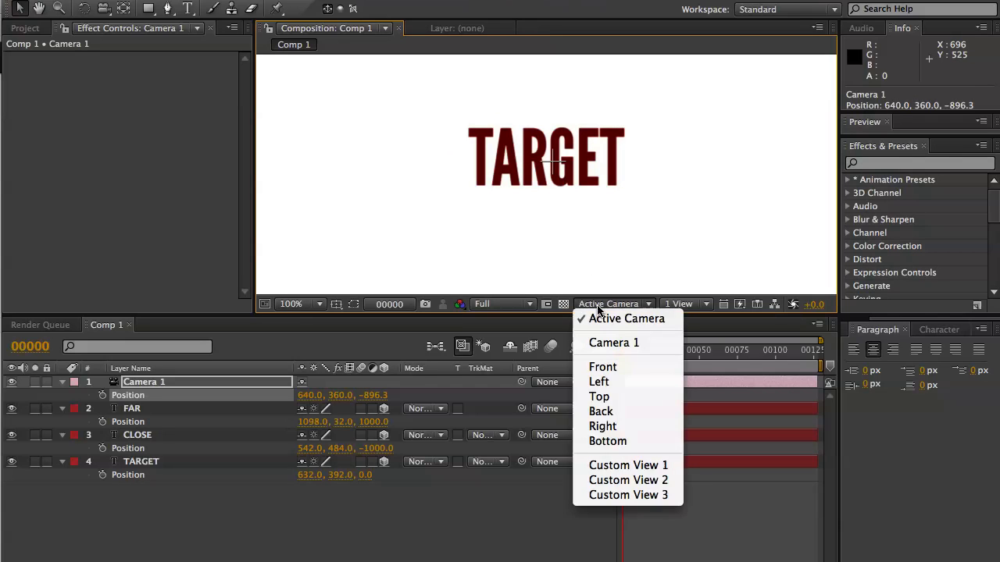
pyautogui.click(598, 495)
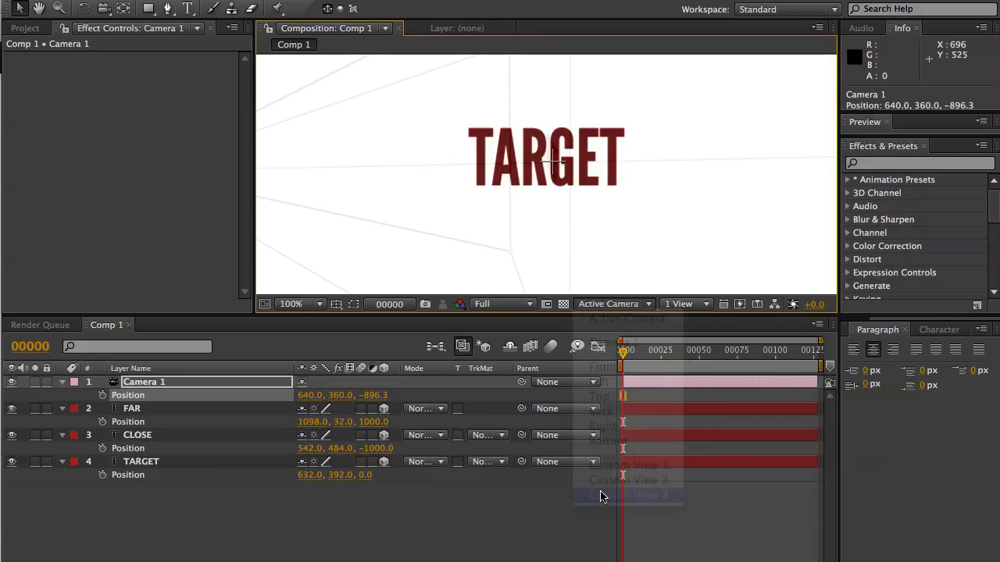
pyautogui.press('super+z')
pyautogui.scroll(-4, 562, 261)
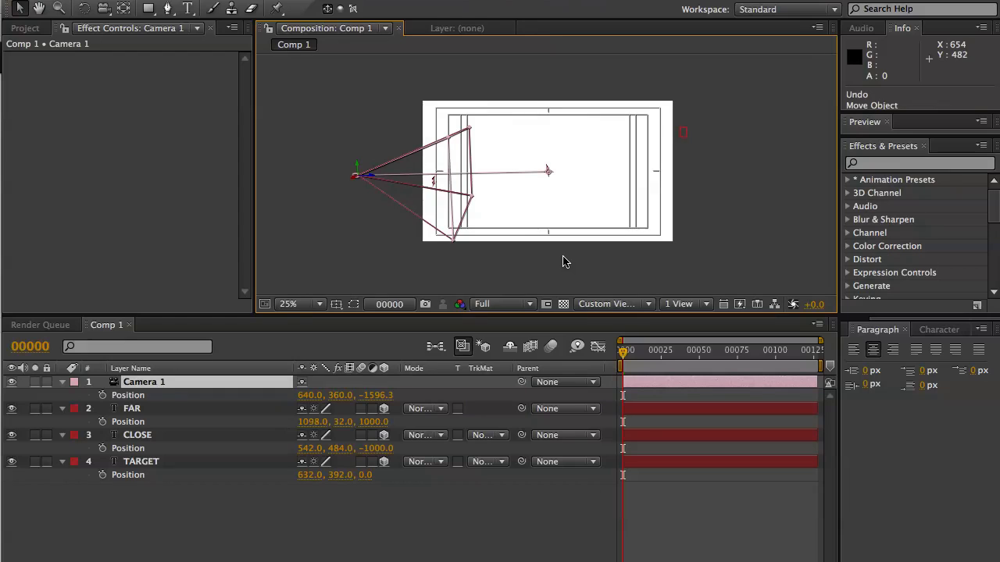
# Step: Expand Camera 1's Camera Options and enlarge the timeline to show Focus Distance
pyautogui.click(63, 382)
pyautogui.click(63, 382)
pyautogui.click(62, 382)
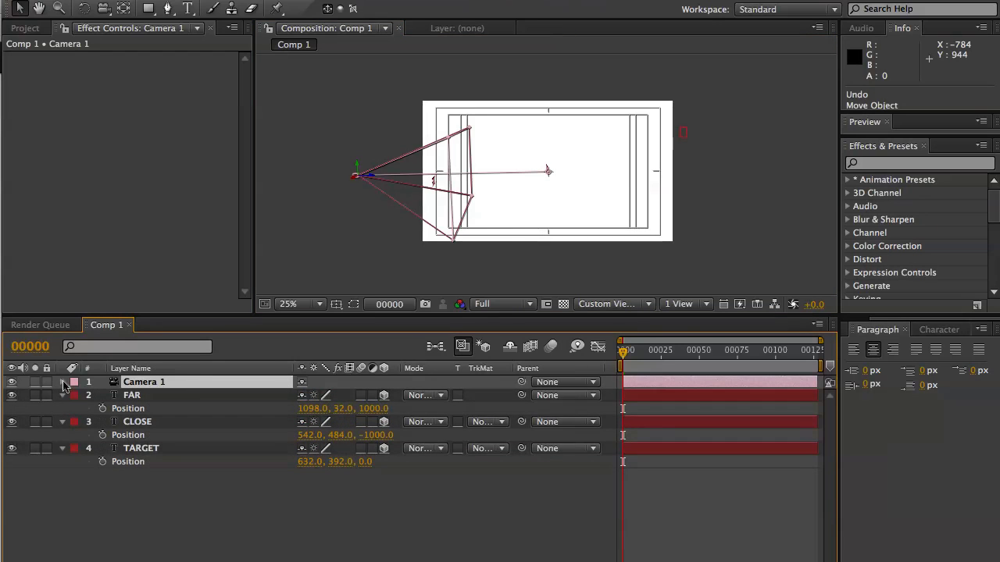
pyautogui.click(63, 382)
pyautogui.click(76, 485)
pyautogui.scroll(-3, 74, 490)
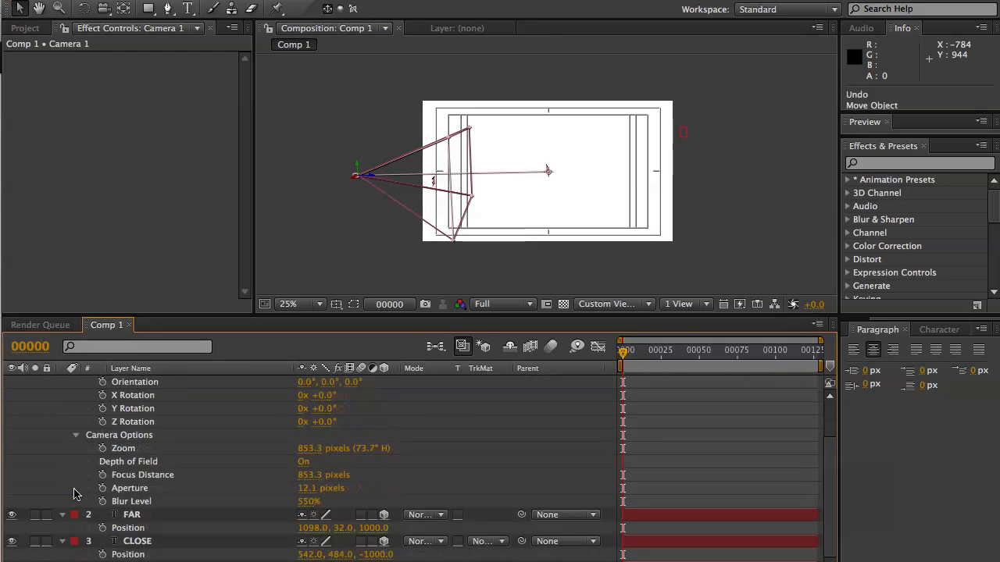
pyautogui.scroll(-1, 74, 492)
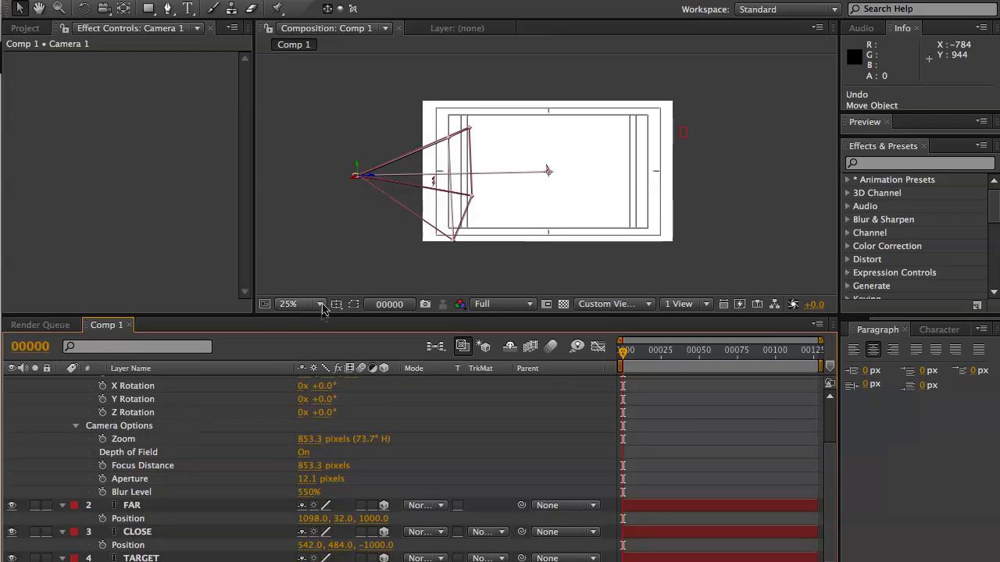
pyautogui.moveTo(323, 315); pyautogui.dragTo(328, 220)
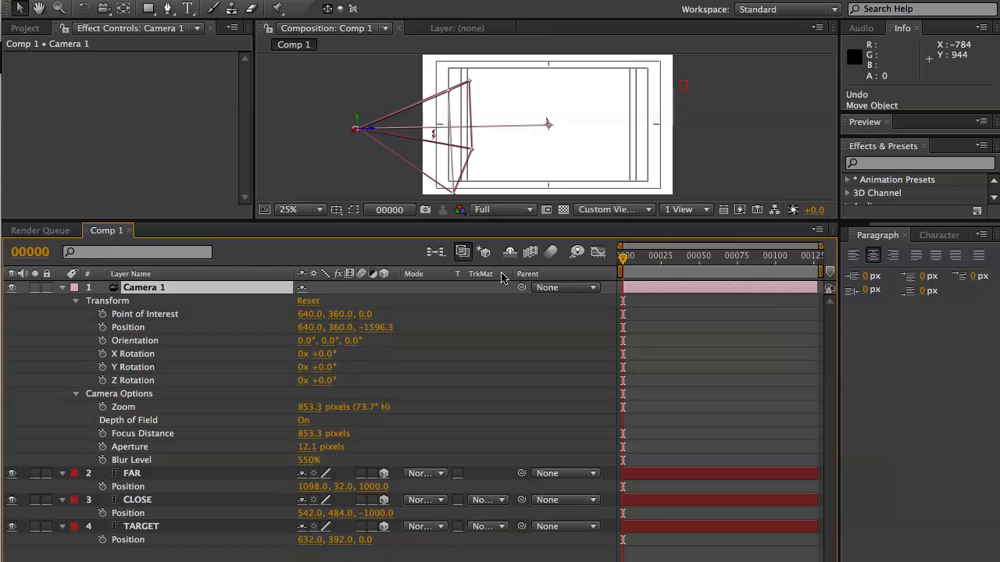
# Step: Drive Focus Distance with length(transform.position, thisComp.layer("TARGET").transform.position)
pyautogui.keyDown('alt'); pyautogui.click(102, 434); pyautogui.keyUp('alt')
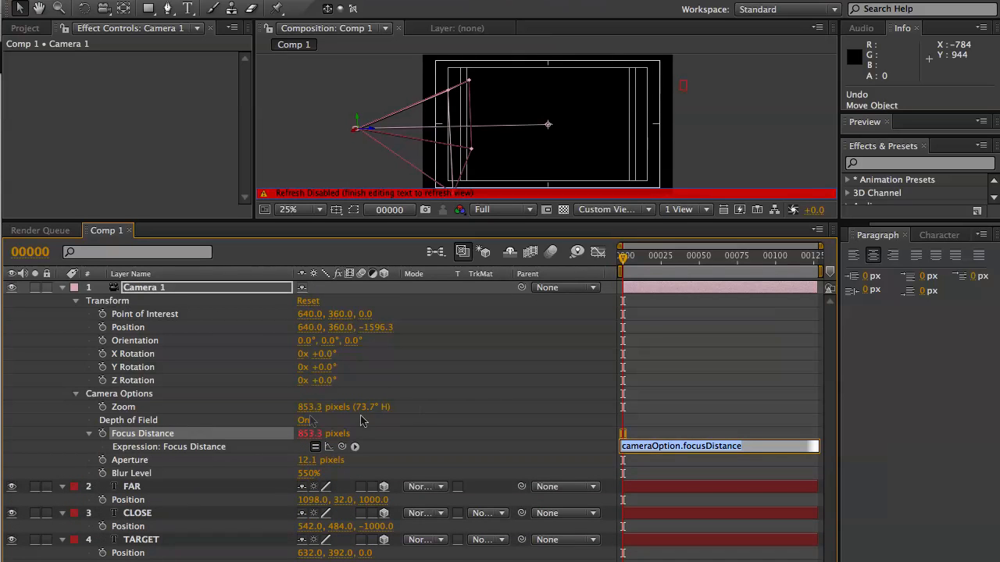
pyautogui.write('length(')
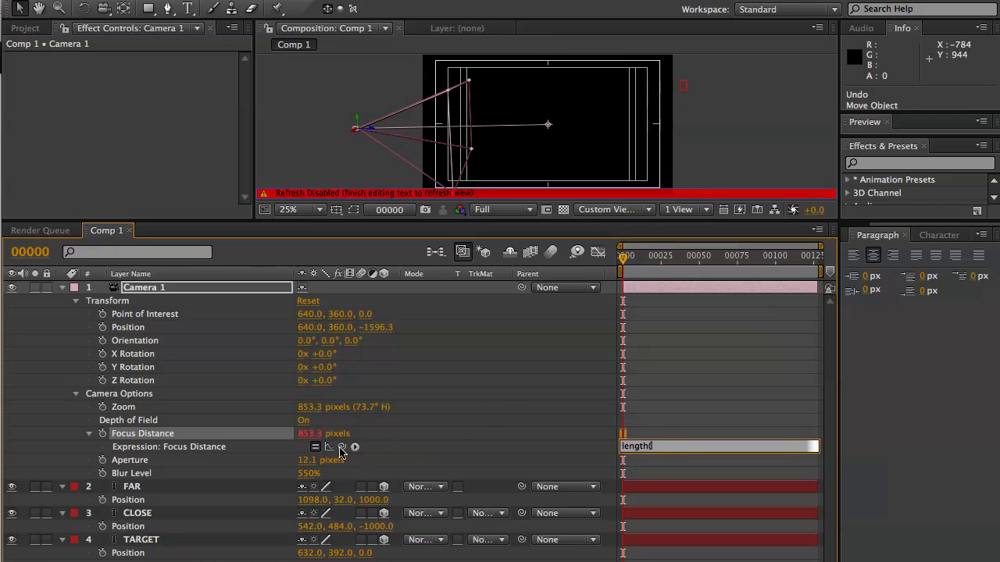
pyautogui.moveTo(341, 447); pyautogui.dragTo(161, 336)
pyautogui.write(')')
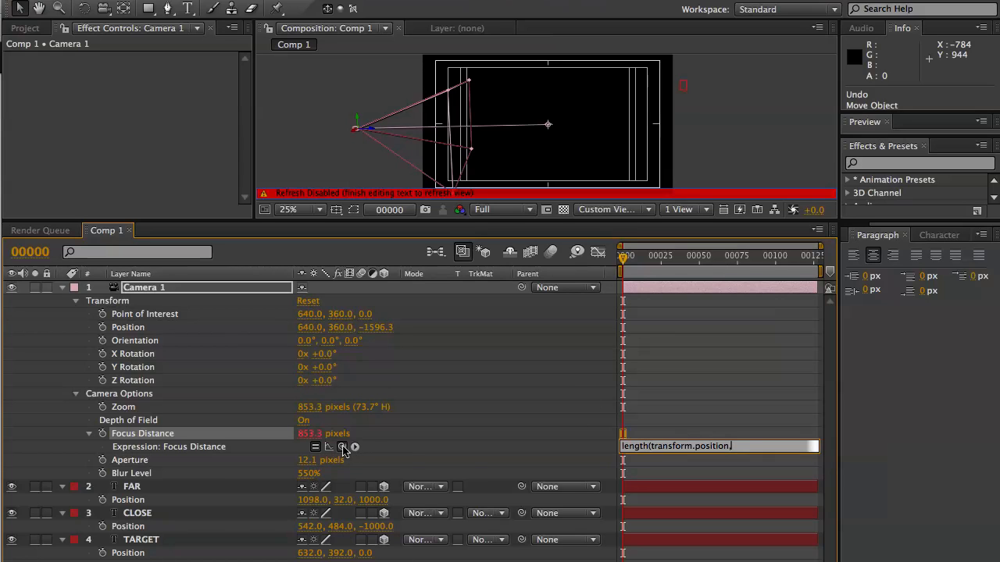
pyautogui.moveTo(342, 447); pyautogui.dragTo(141, 553)
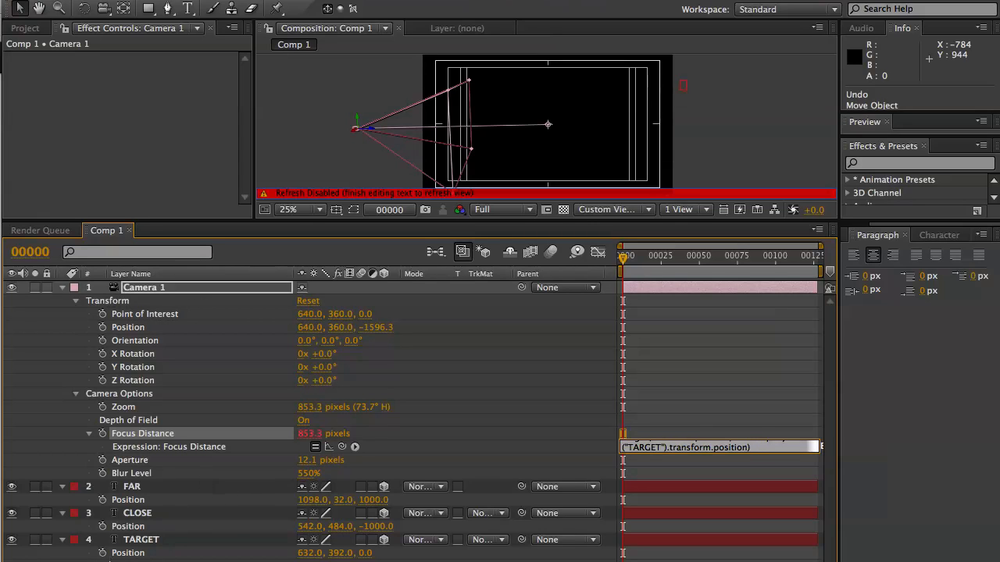
pyautogui.click(488, 359)
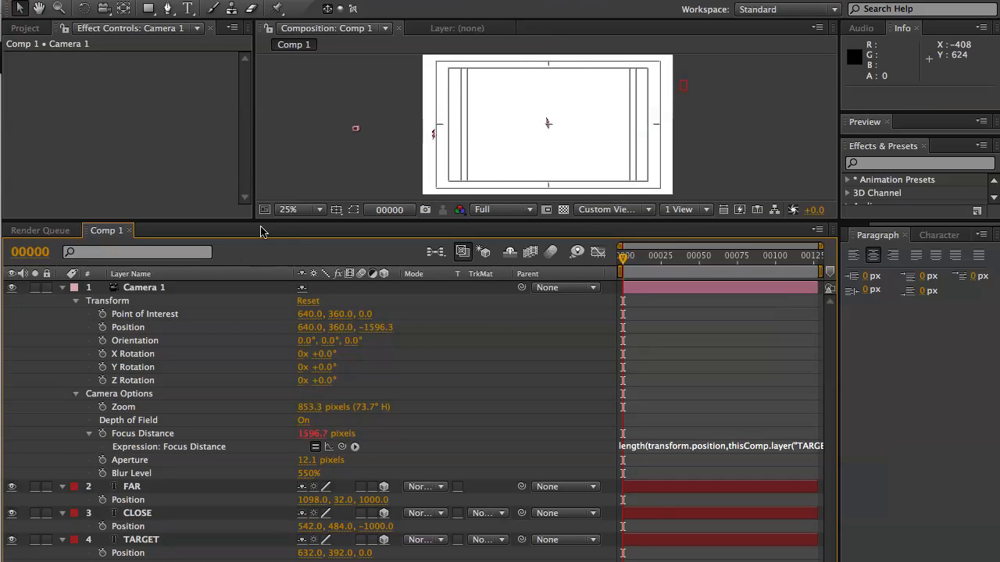
# Step: Switch the 3D view to Active Camera at 50% magnification
pyautogui.click(178, 290)
pyautogui.press('Return')
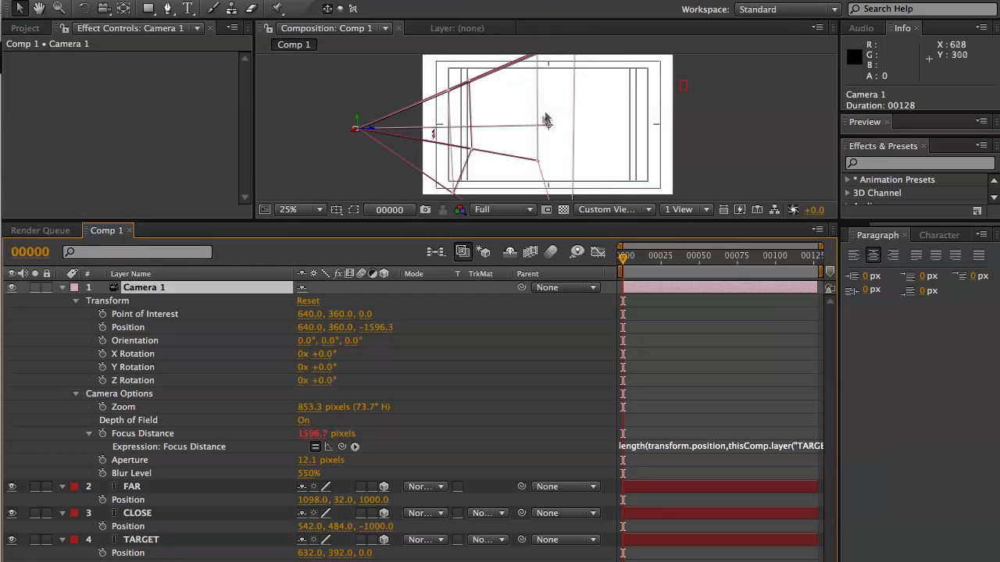
pyautogui.click(592, 210)
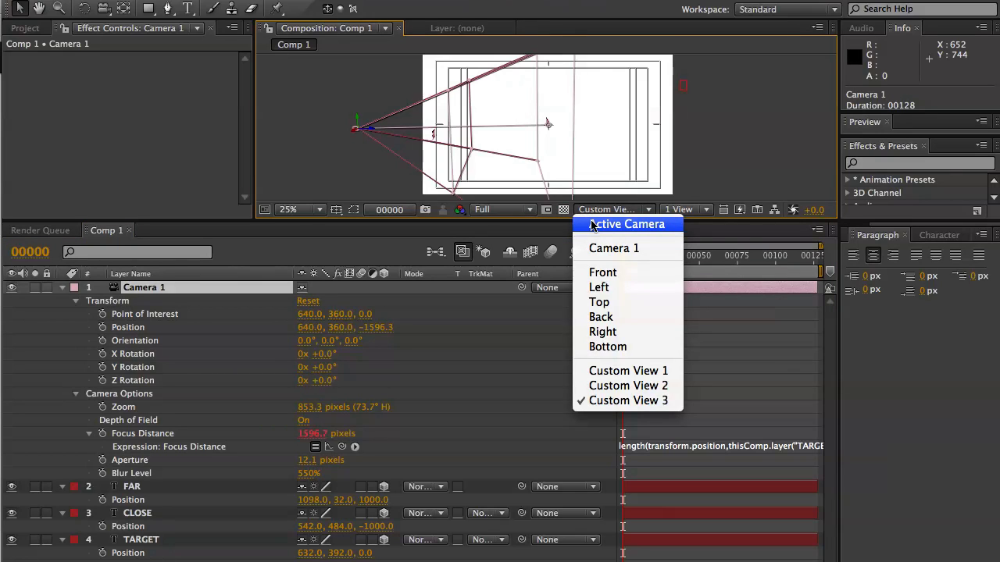
pyautogui.click(591, 224)
pyautogui.scroll(4, 578, 164)
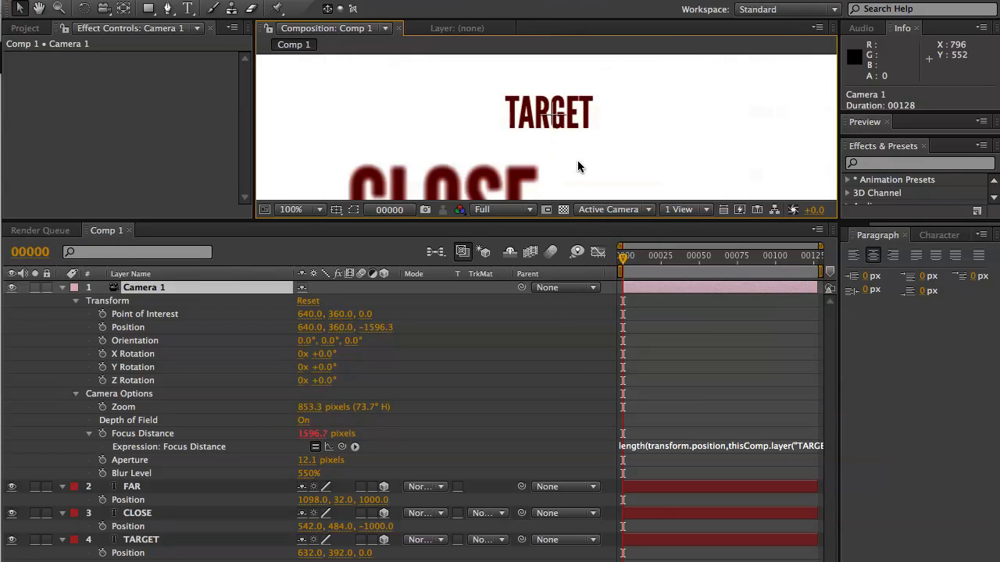
pyautogui.scroll(-2, 577, 160)
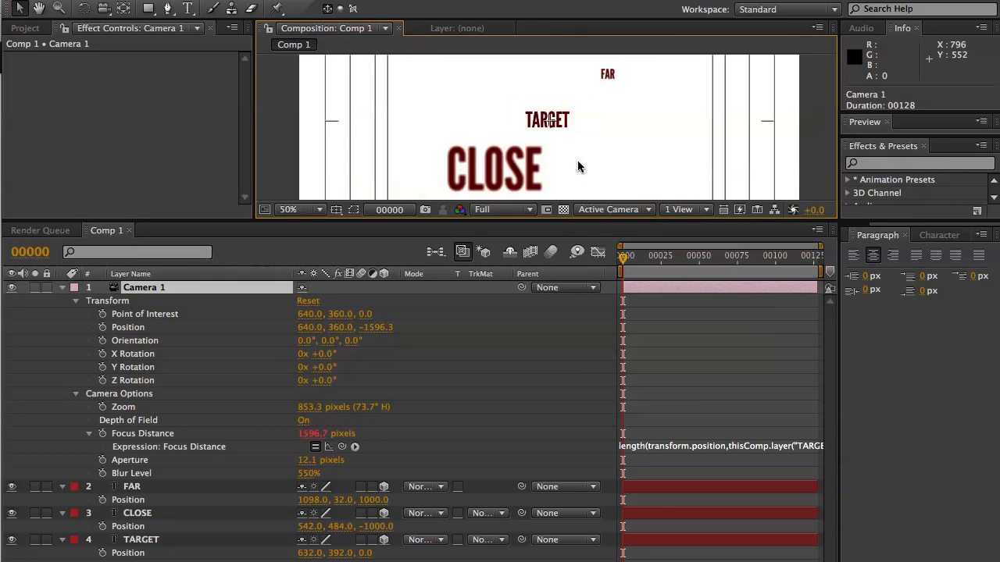
pyautogui.doubleClick(189, 289)
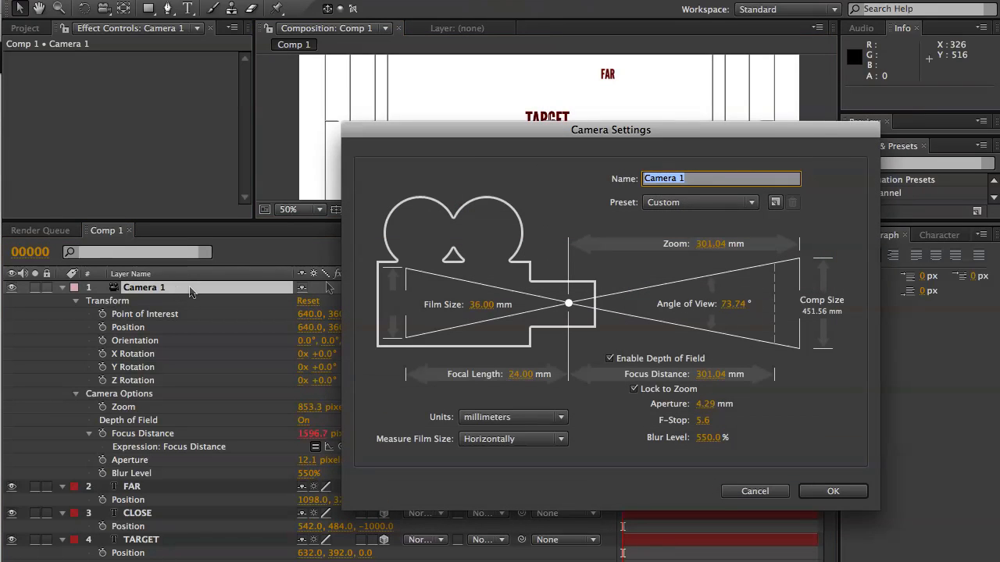
# Step: Try a 900% Blur Level on Camera 1, then lower it to 700%
pyautogui.click(708, 438)
pyautogui.press('Return')
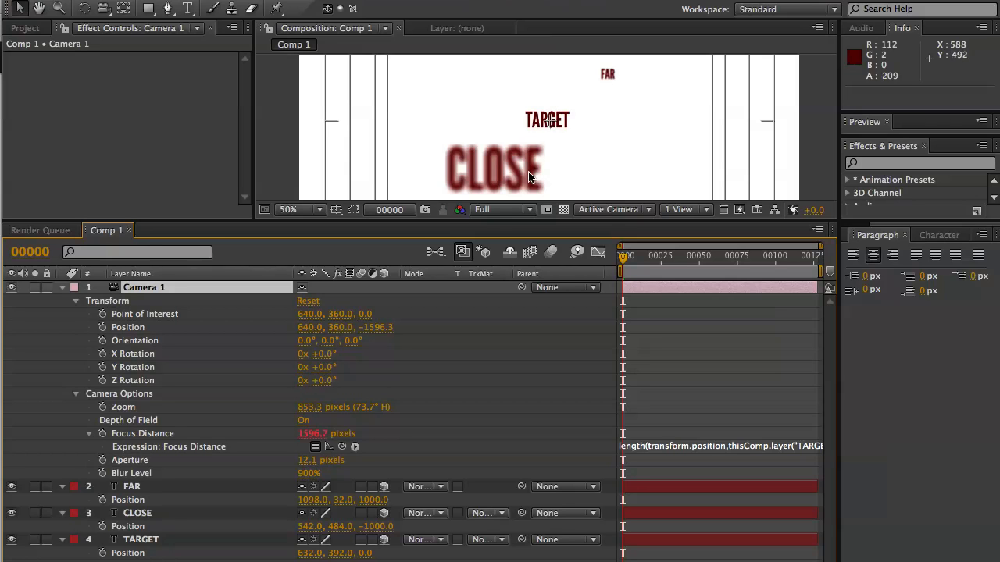
pyautogui.doubleClick(231, 291)
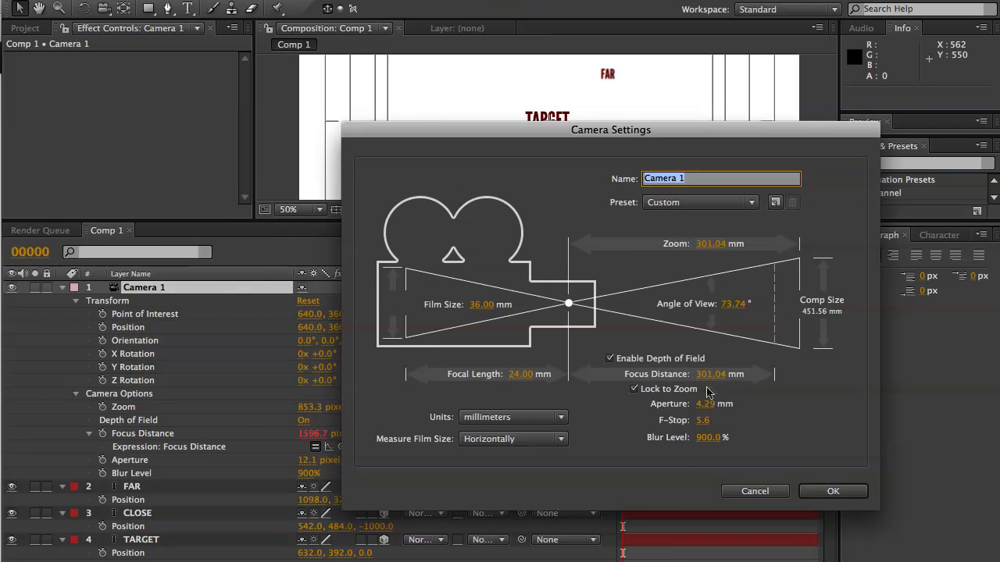
pyautogui.click(707, 437)
pyautogui.write('700')
pyautogui.press('Return')
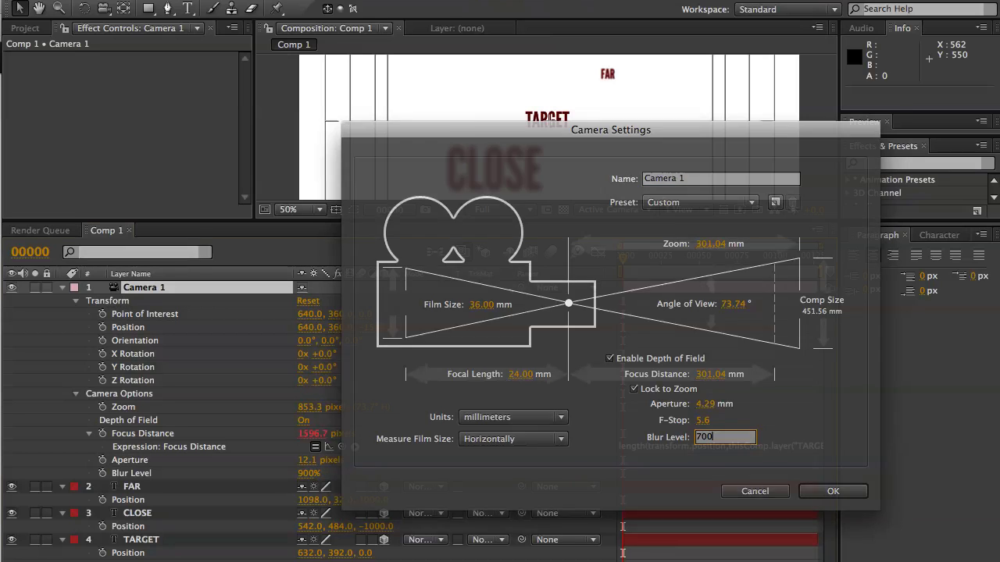
pyautogui.click(137, 539)
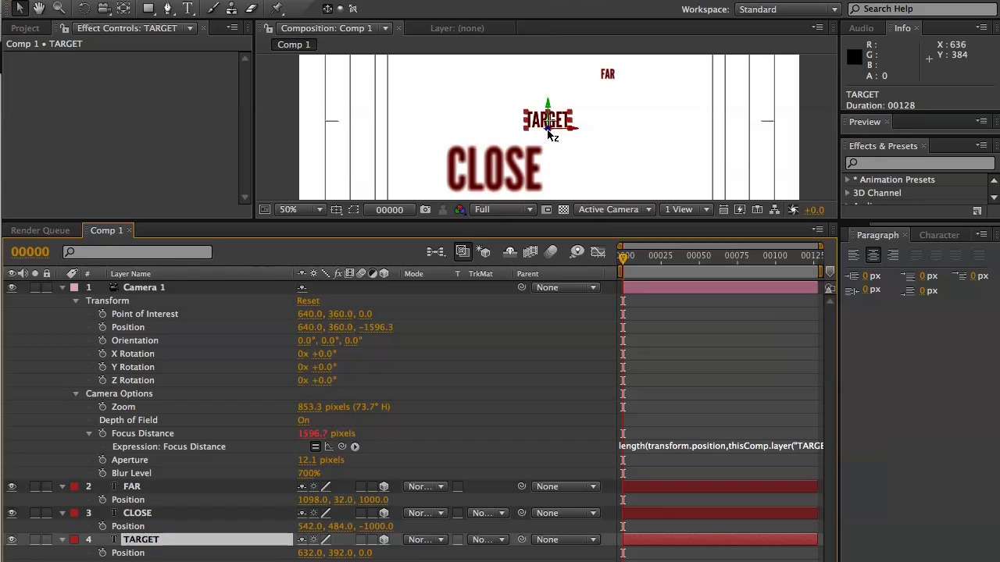
# Step: Drag TARGET along its Z axis toward the camera to Z -911.3, with focus distance following
pyautogui.moveTo(549, 135); pyautogui.dragTo(866, 149)
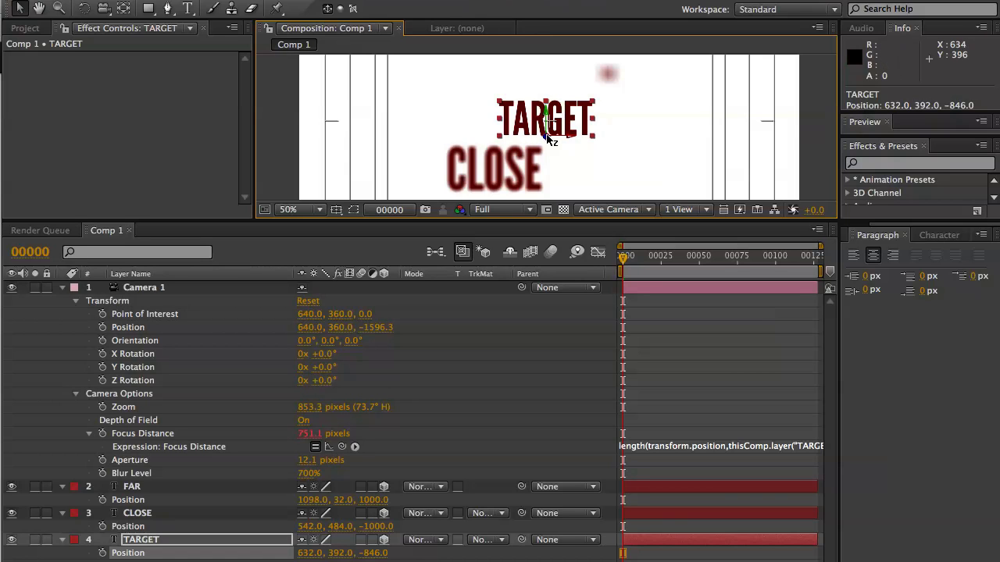
pyautogui.moveTo(549, 139); pyautogui.dragTo(737, 150)
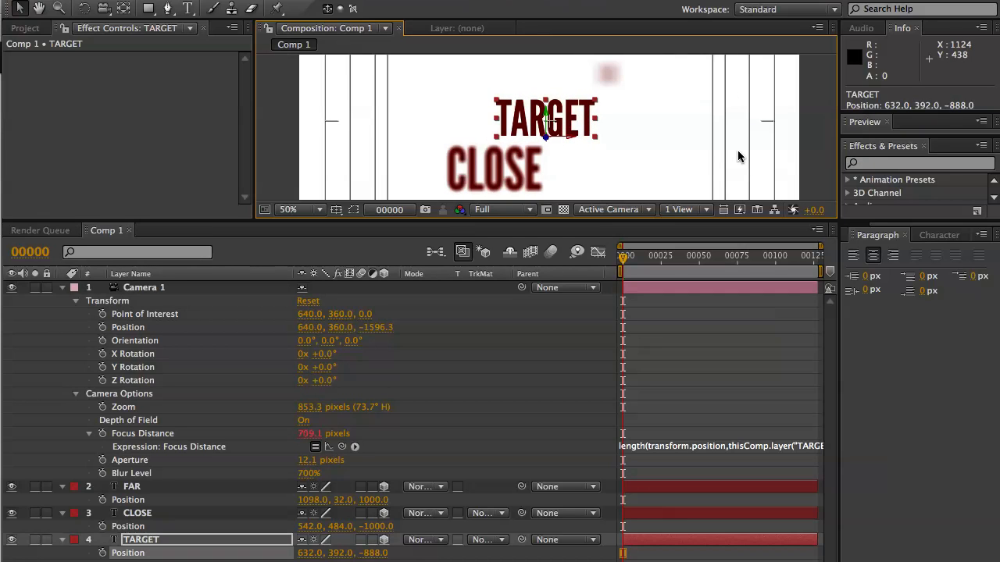
pyautogui.moveTo(545, 139); pyautogui.dragTo(809, 186)
pyautogui.moveTo(928, 187); pyautogui.dragTo(988, 250)
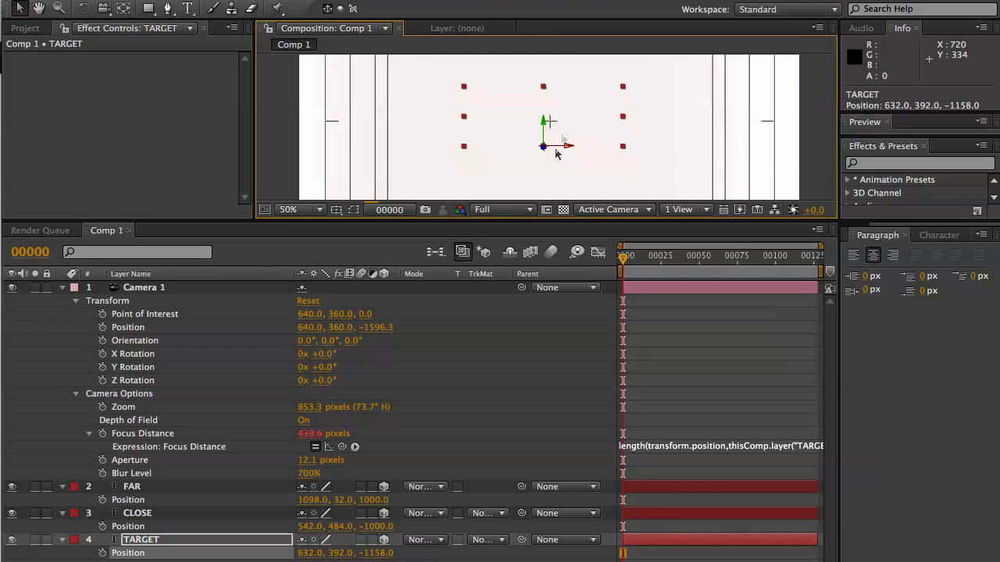
pyautogui.moveTo(542, 149); pyautogui.dragTo(561, 141)
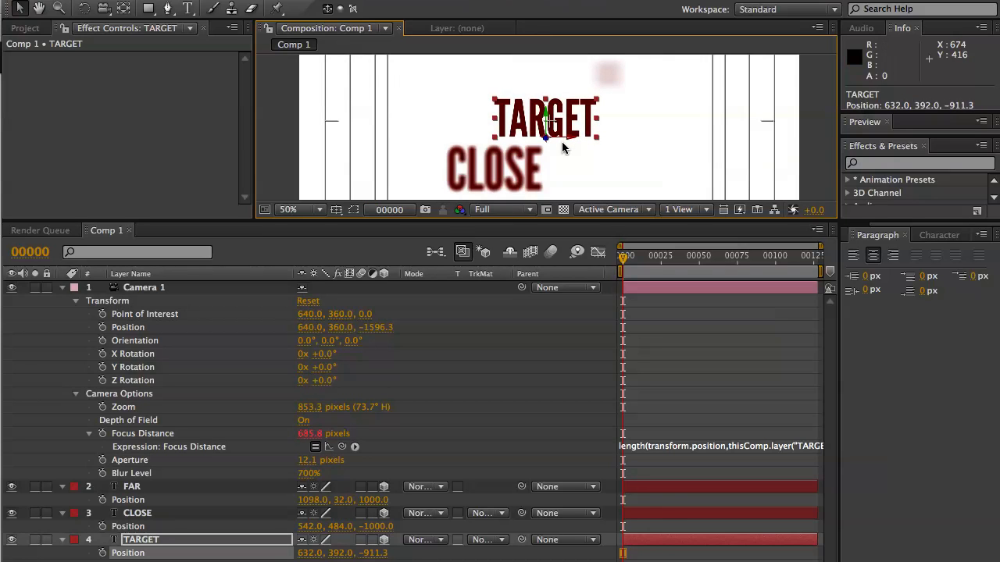